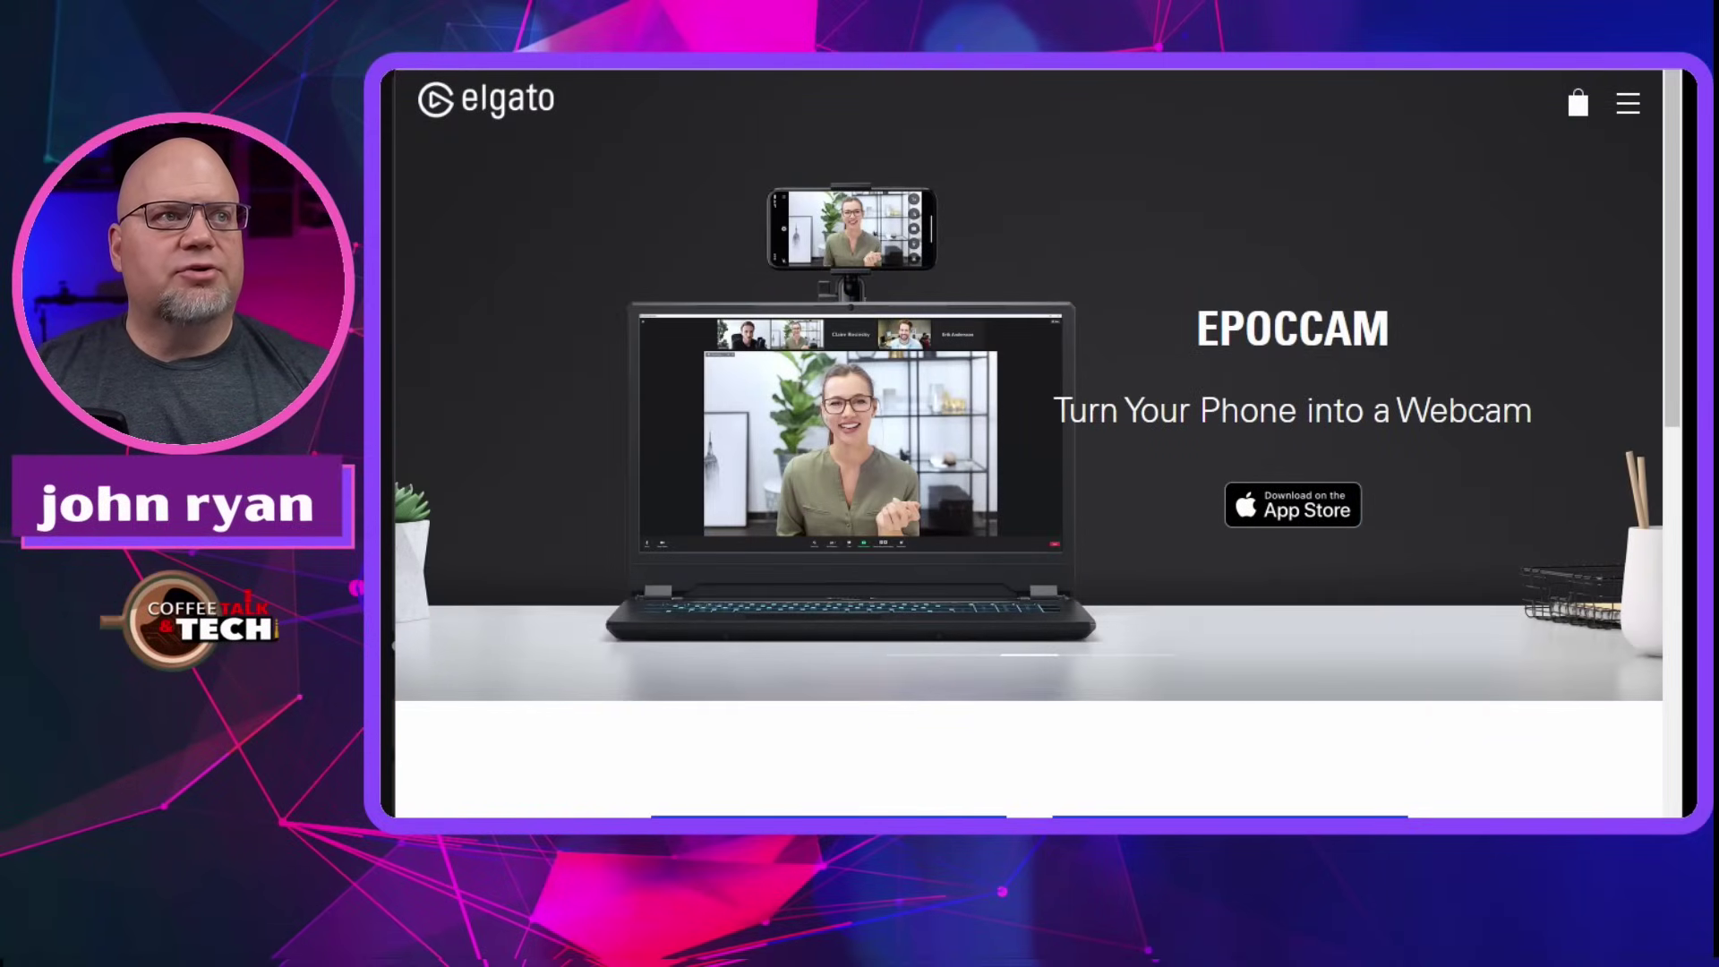
- Filter Elgato downloads to Stream Deck + on Windows and scroll to the Download buttons
scroll(858, 456, "down", 4)
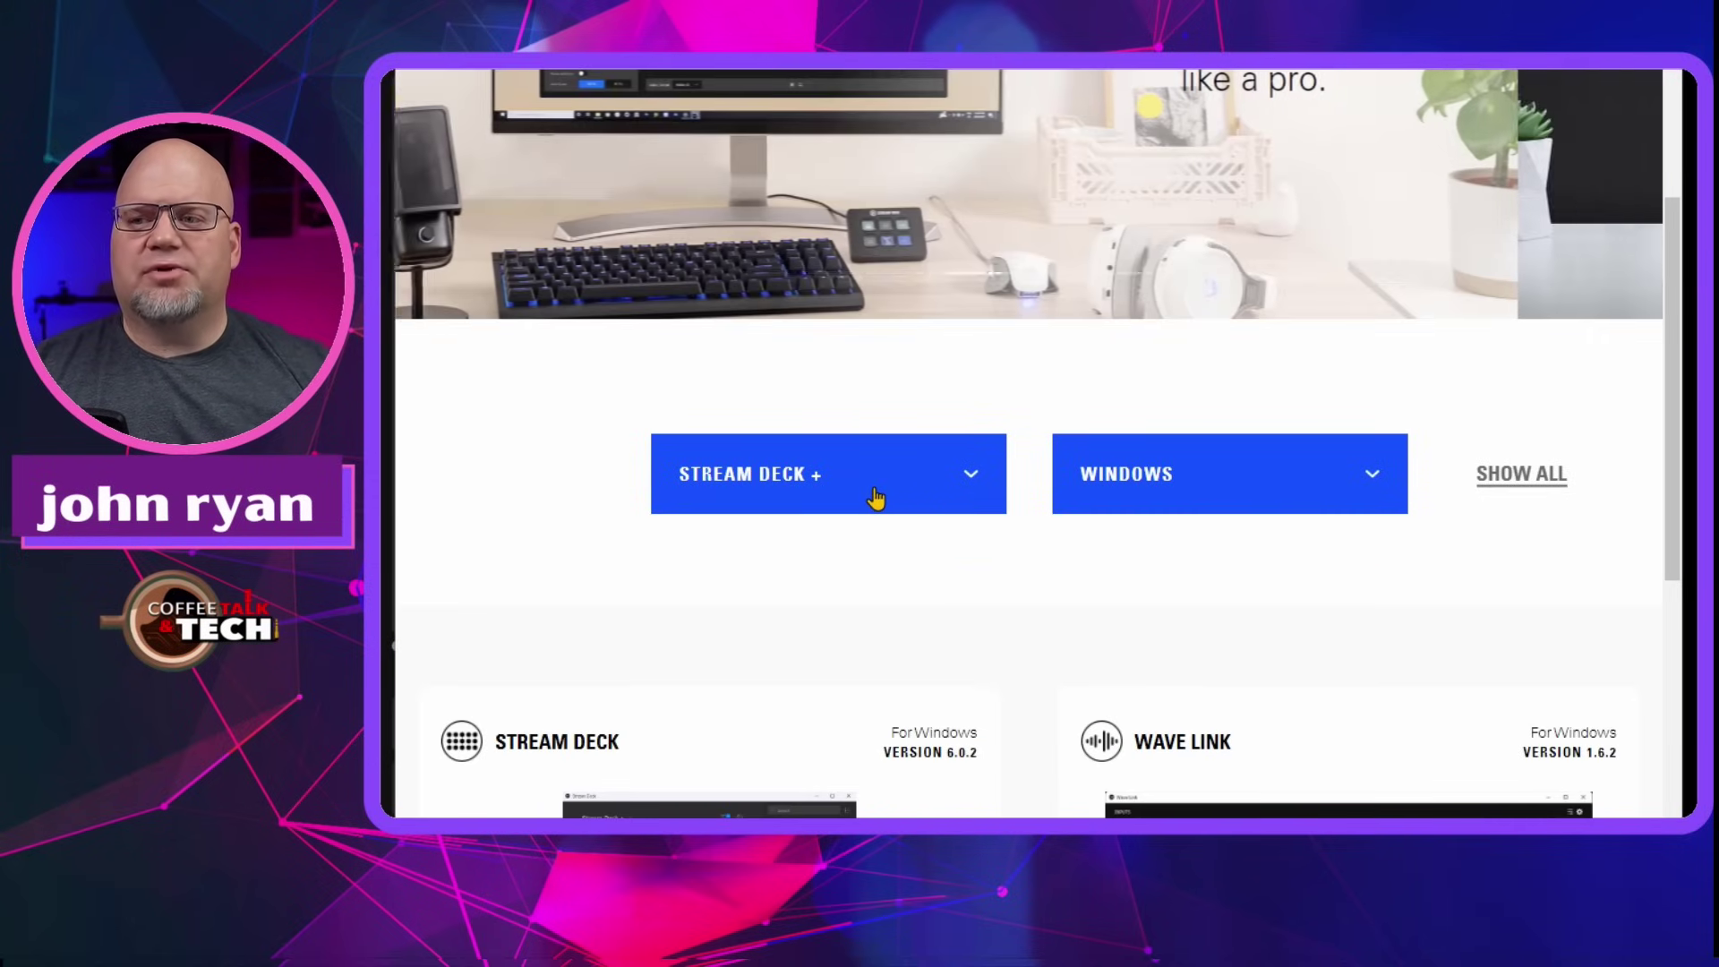
left_click(896, 481)
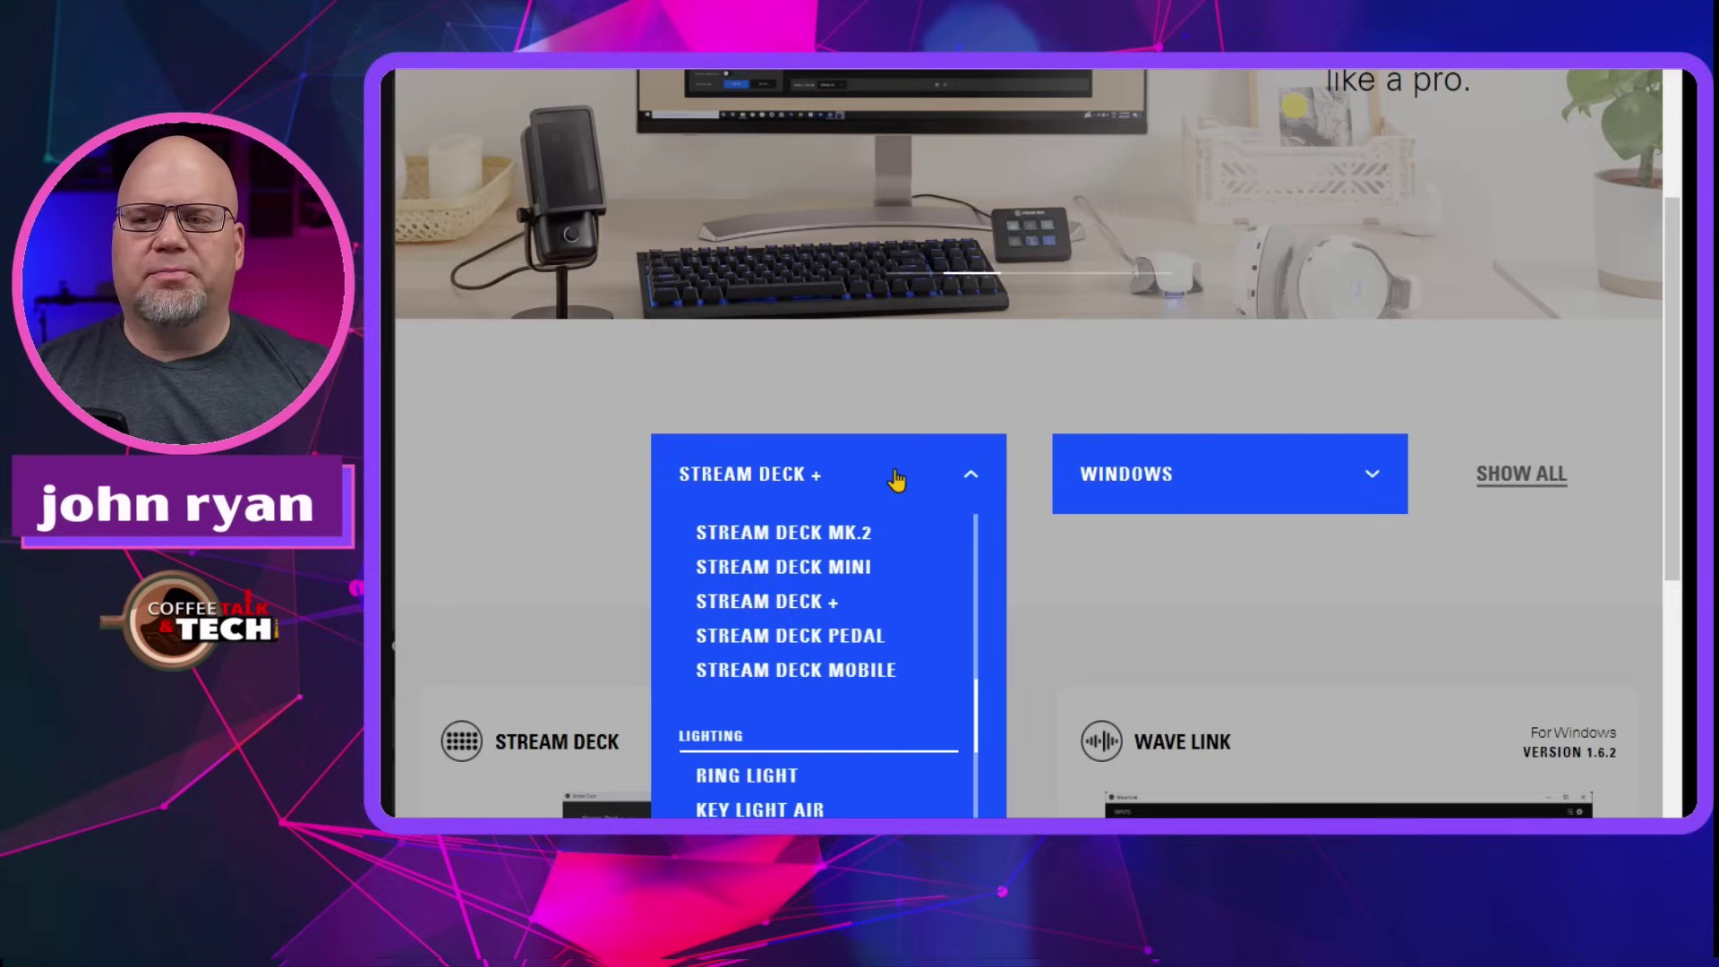
left_click(799, 604)
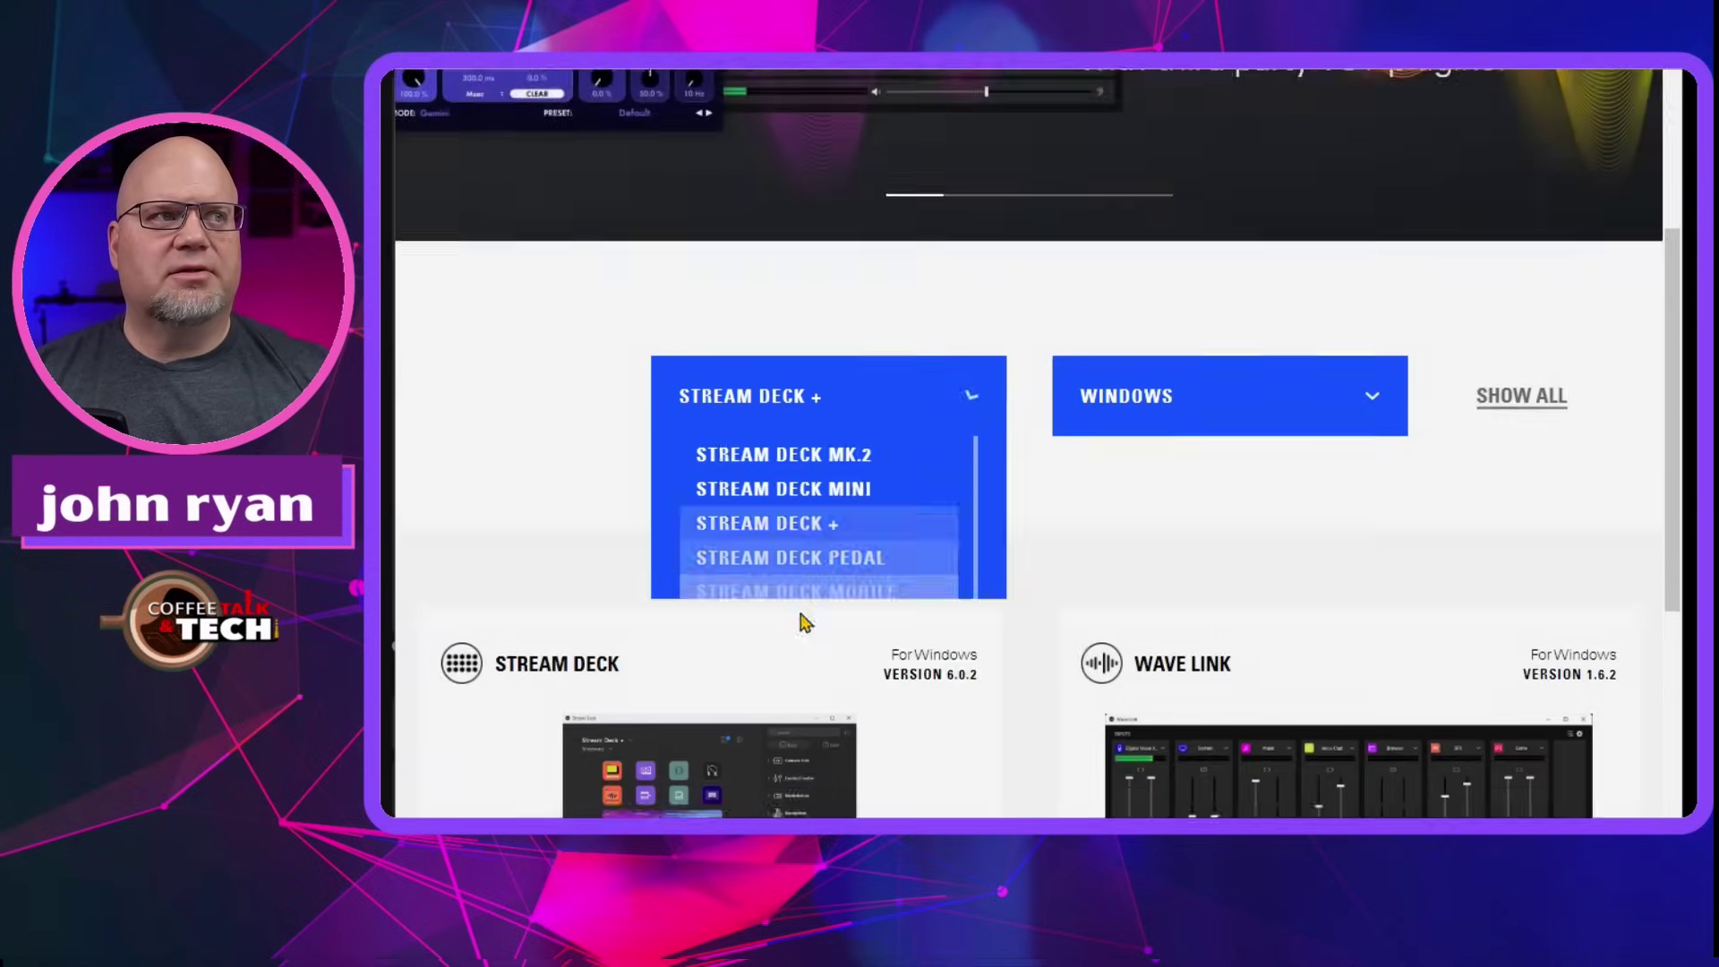
left_click(1209, 190)
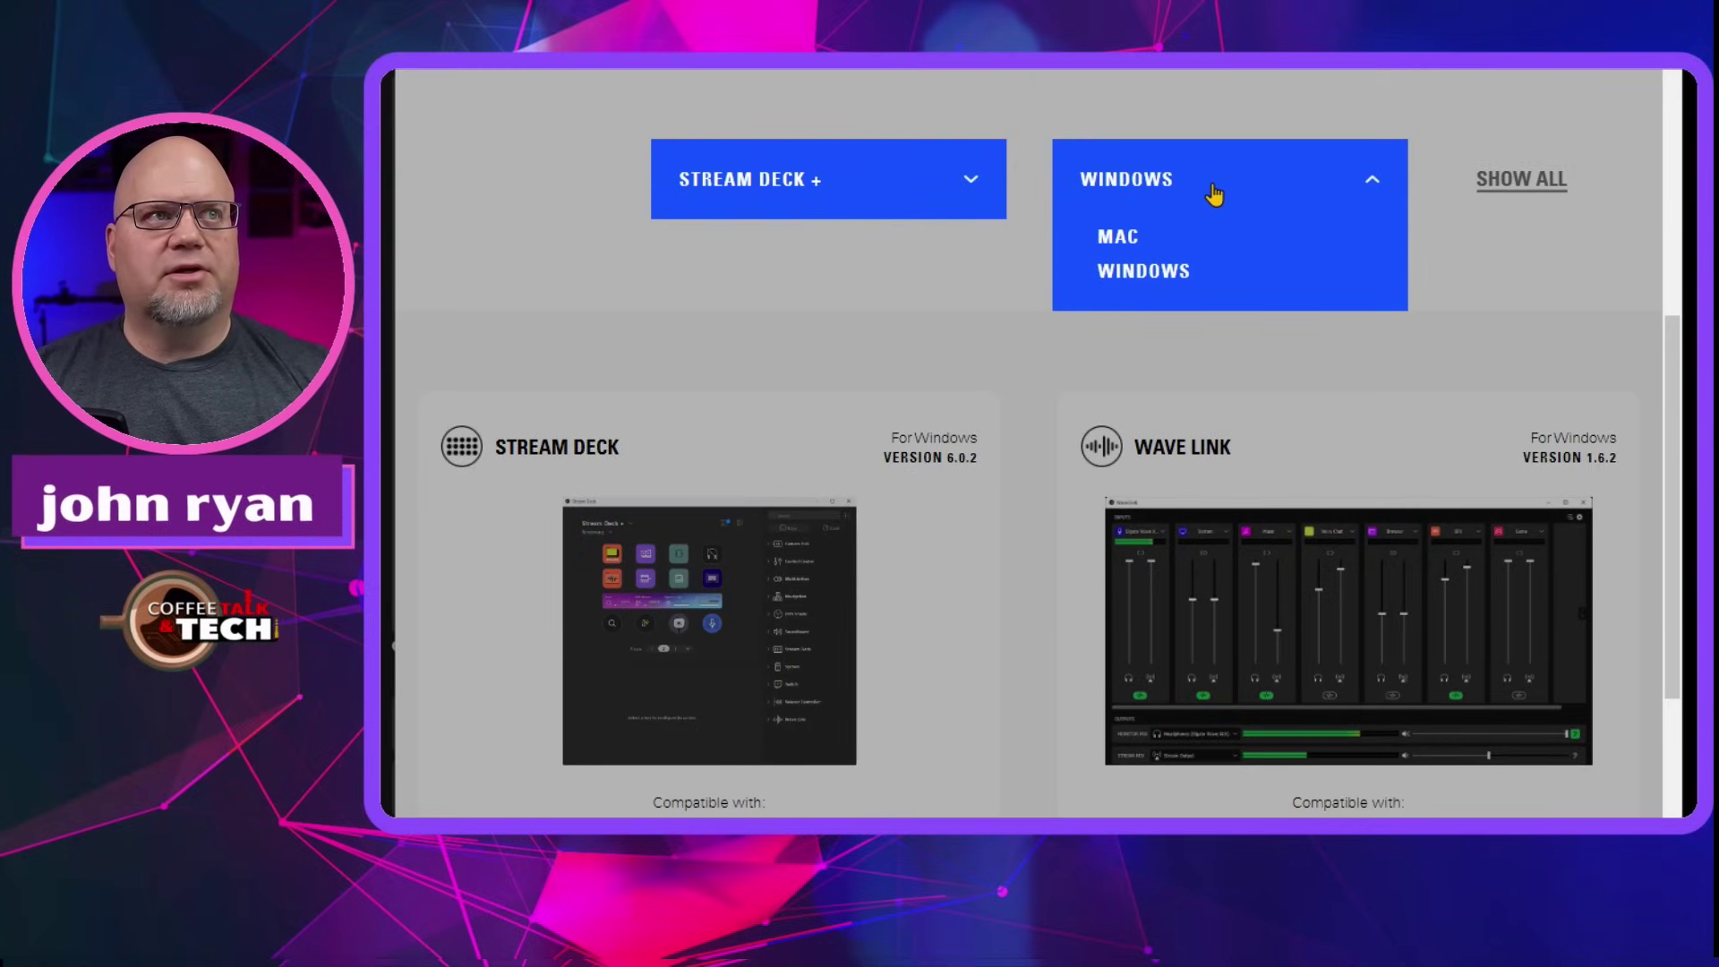
left_click(1159, 174)
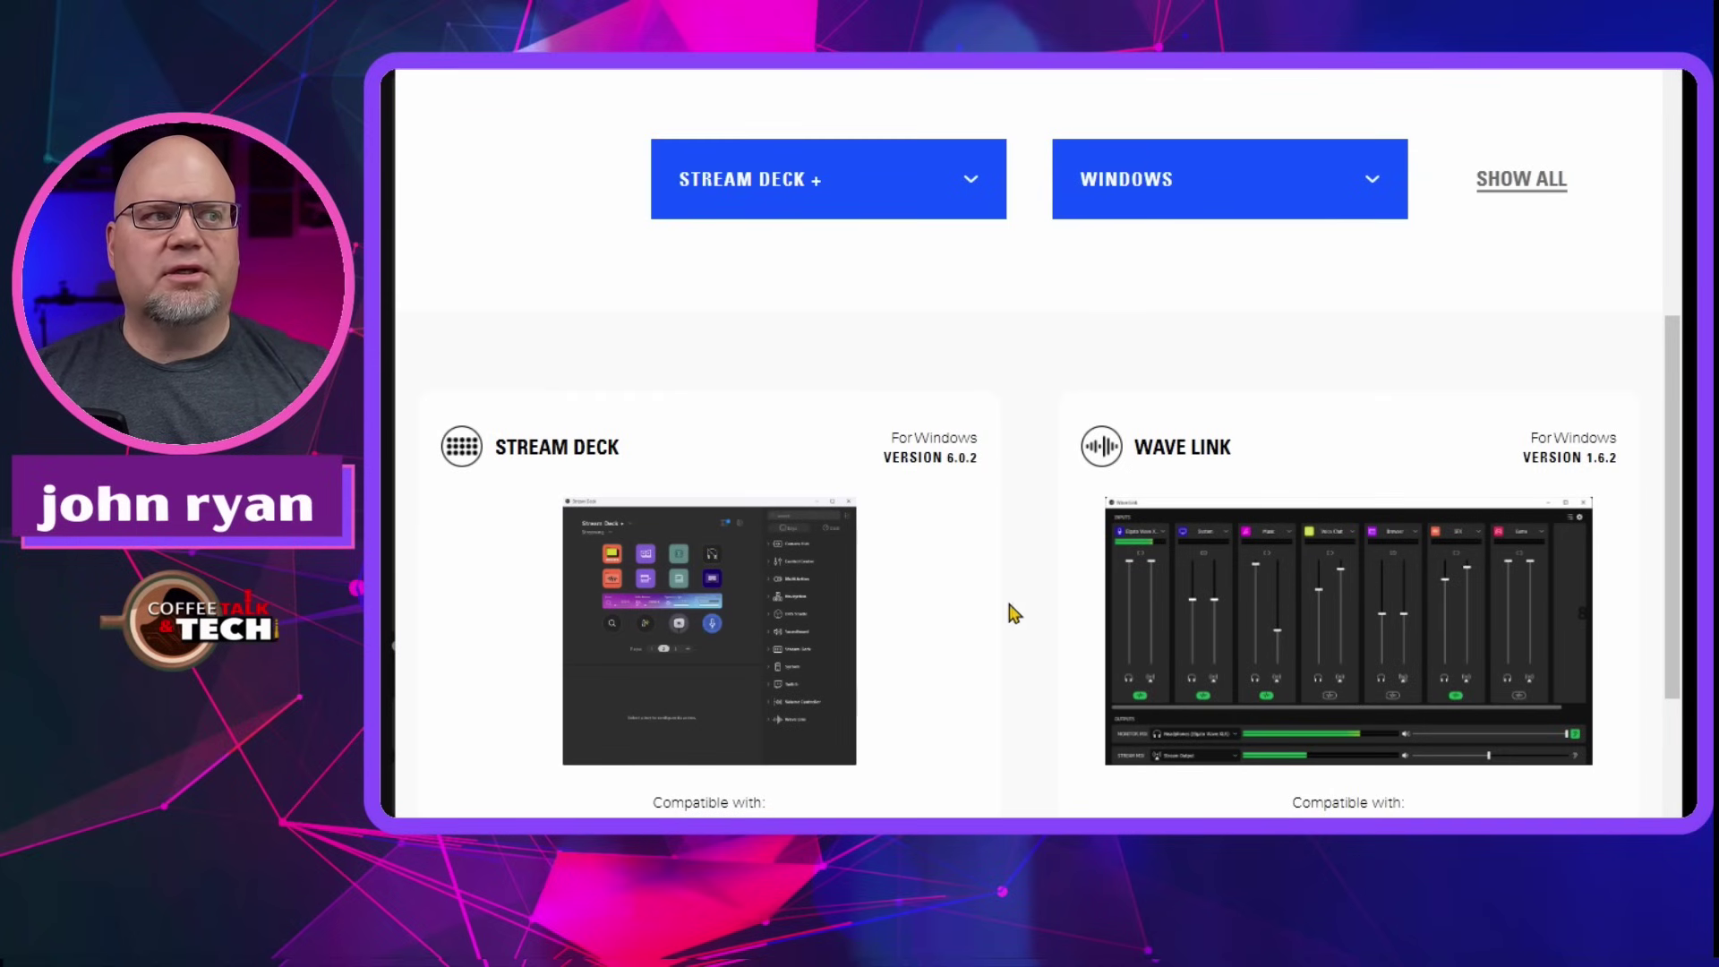
scroll(729, 797, "down", 4)
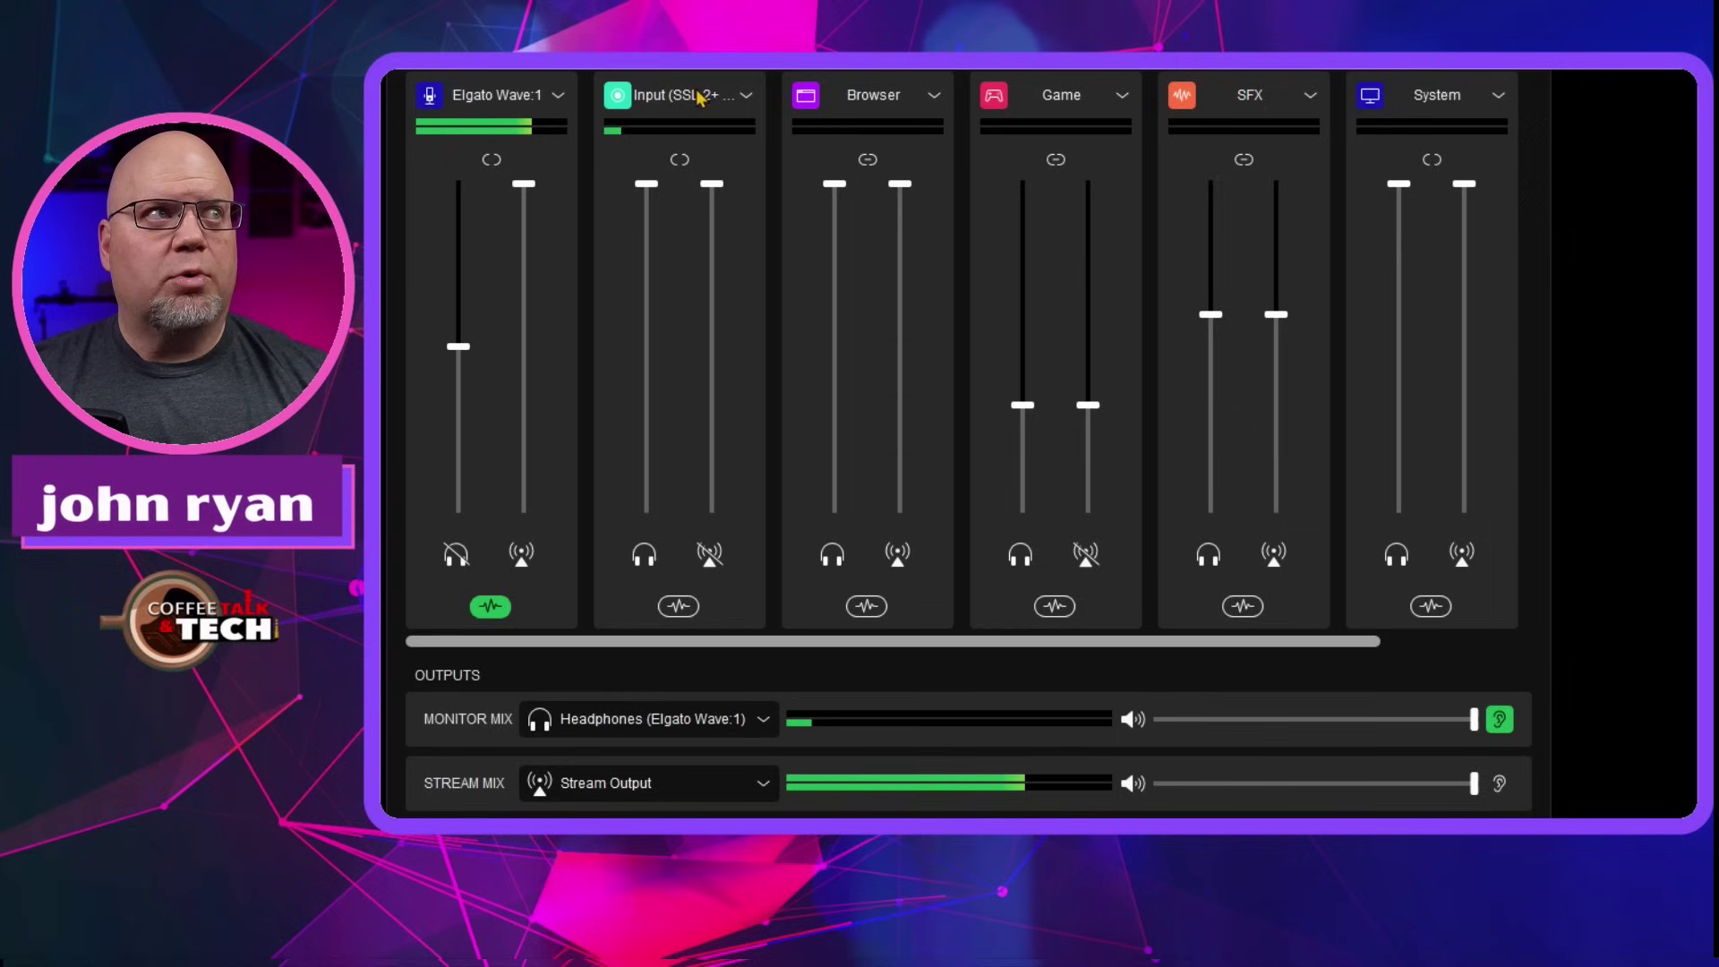
- Remove the SSL 2+ input from the mixer and add Voice Chat on channel 6
left_click(744, 96)
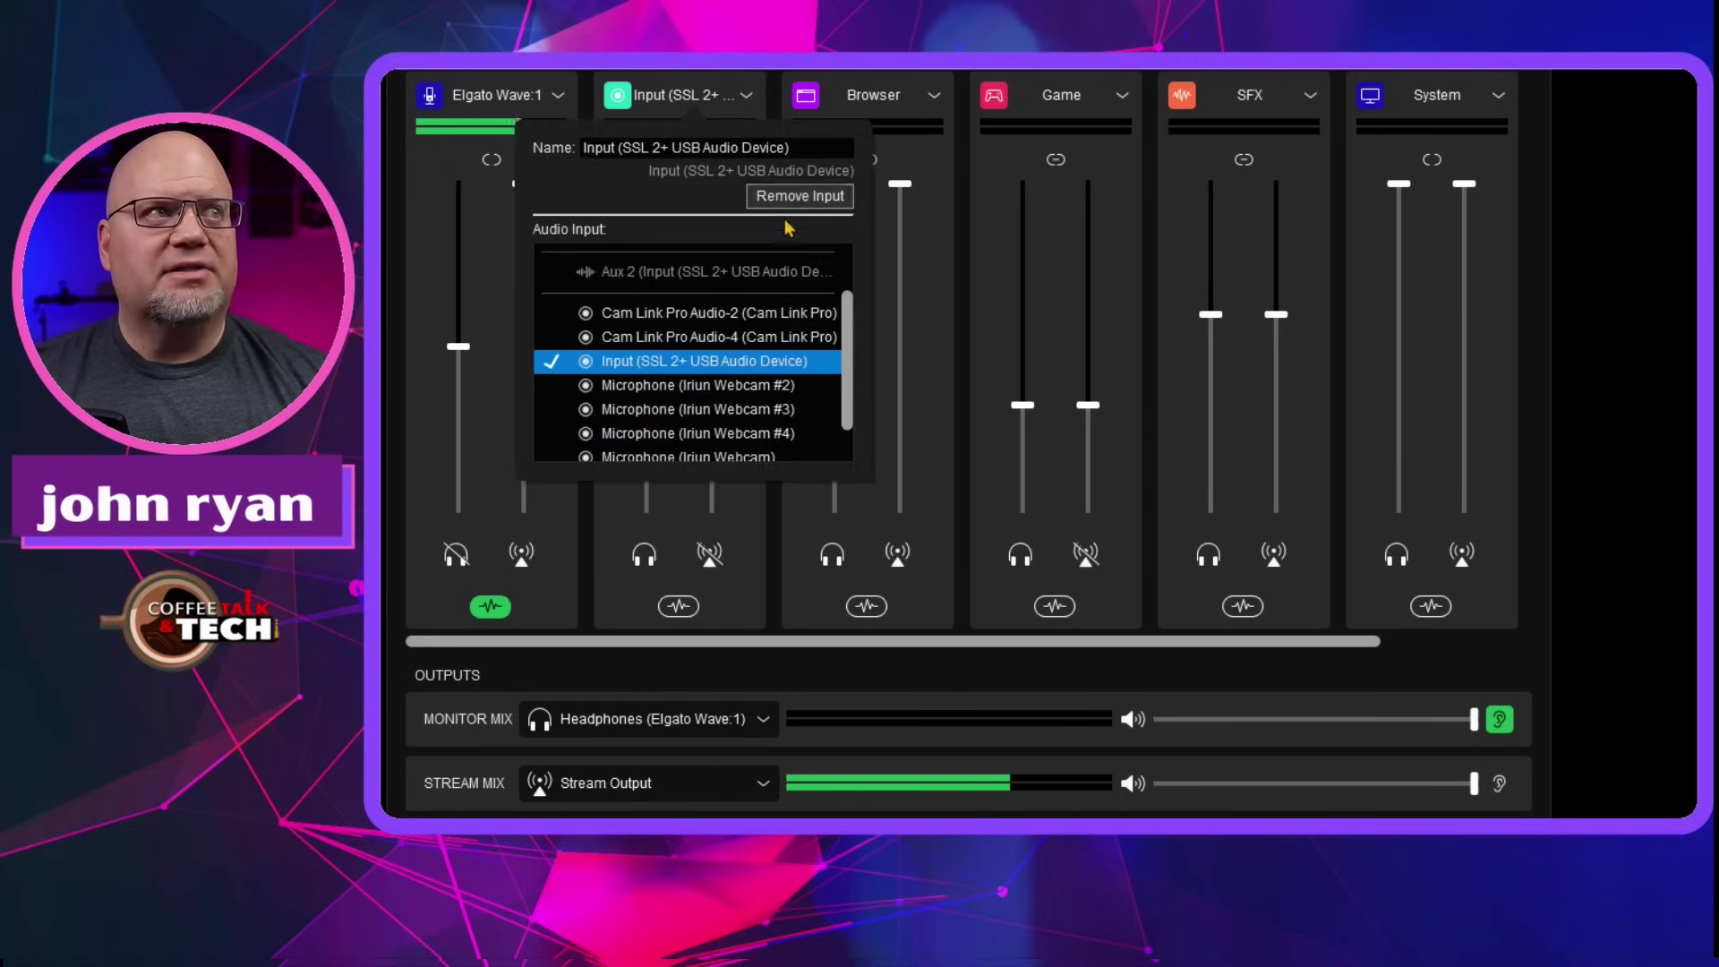
left_click(797, 196)
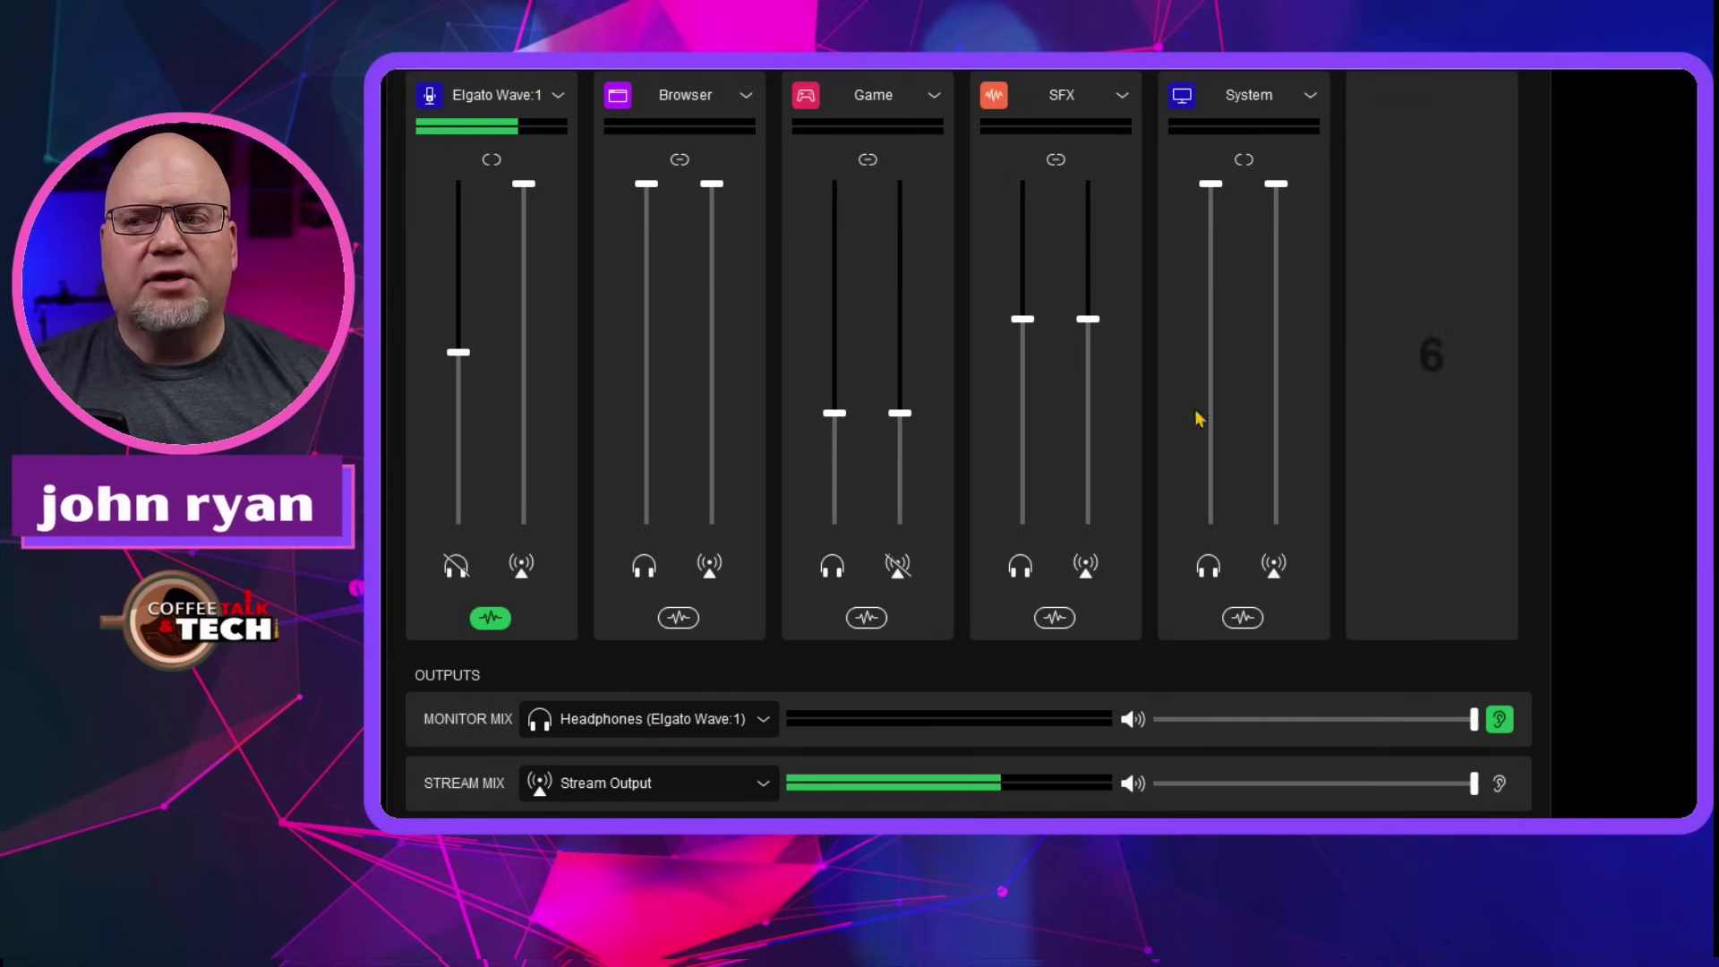
left_click(1432, 359)
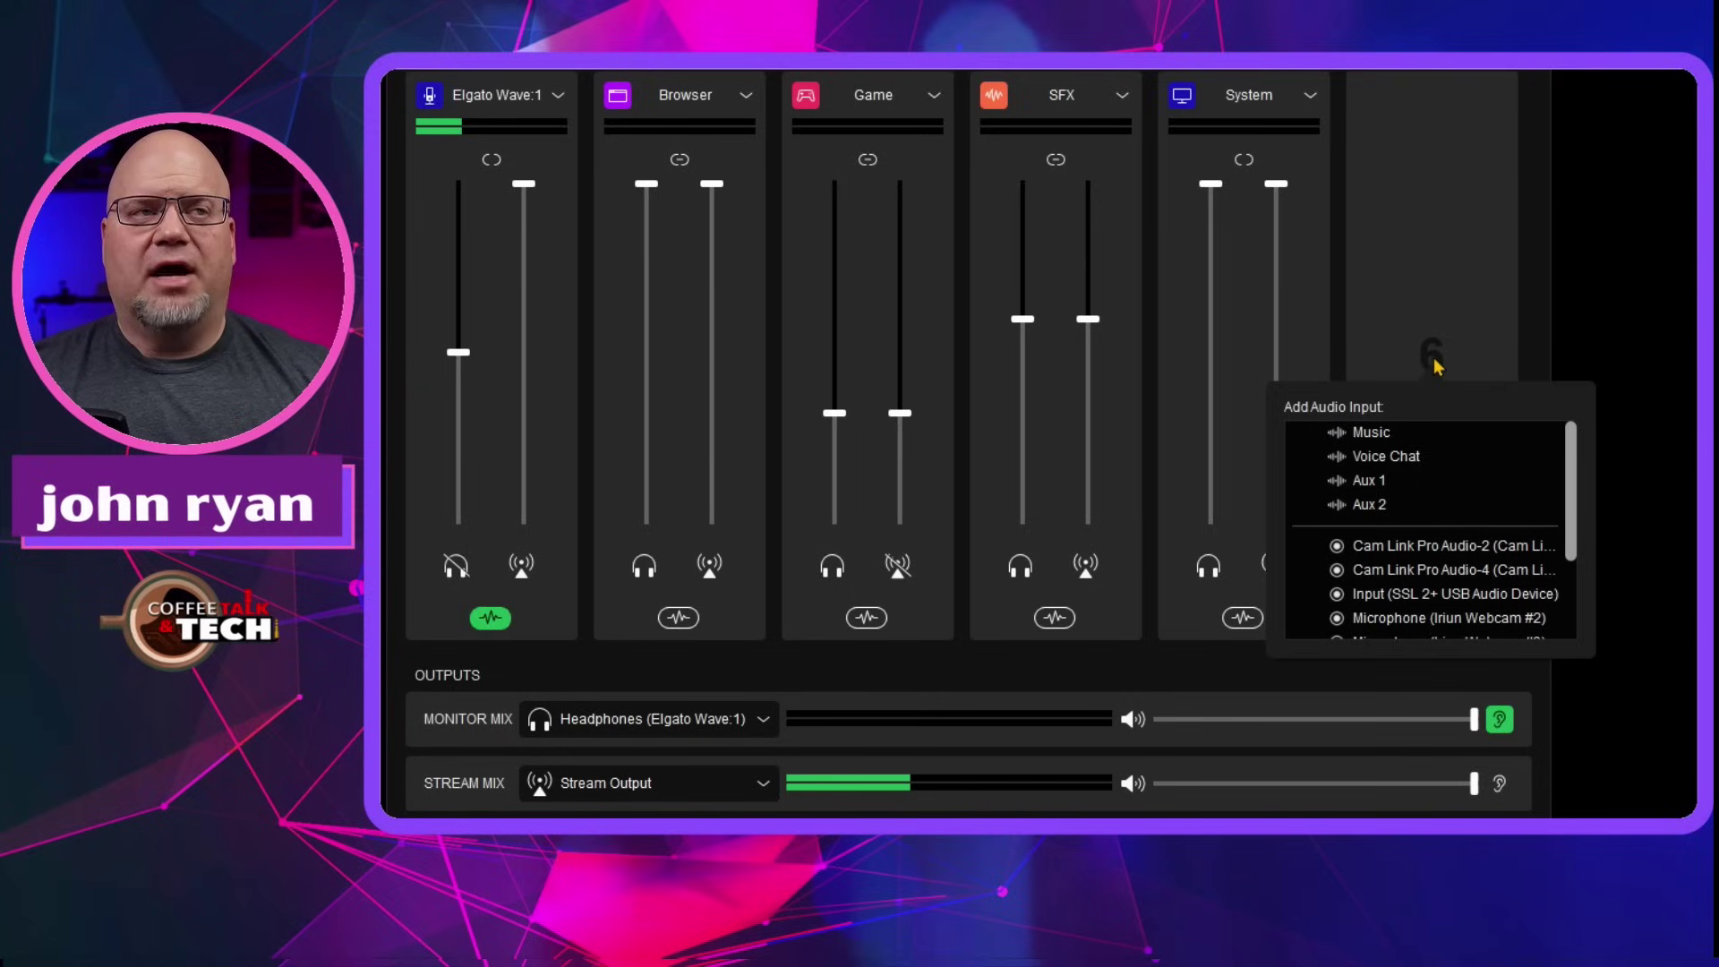
left_click(1449, 365)
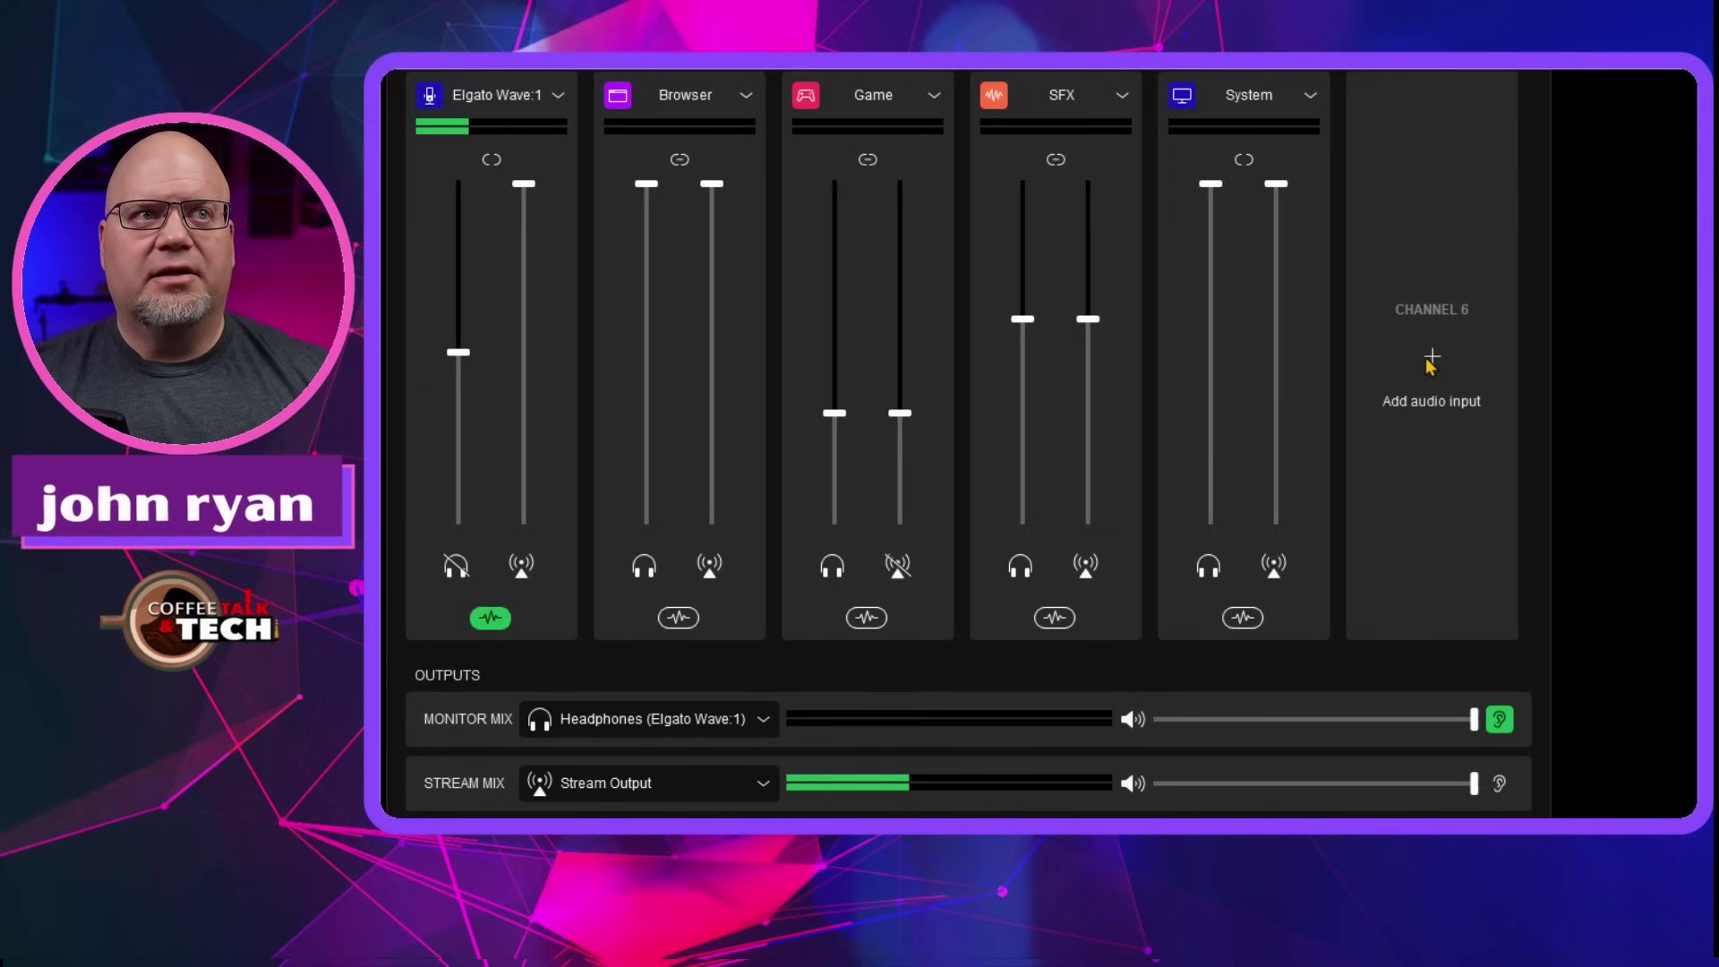
left_click(1429, 360)
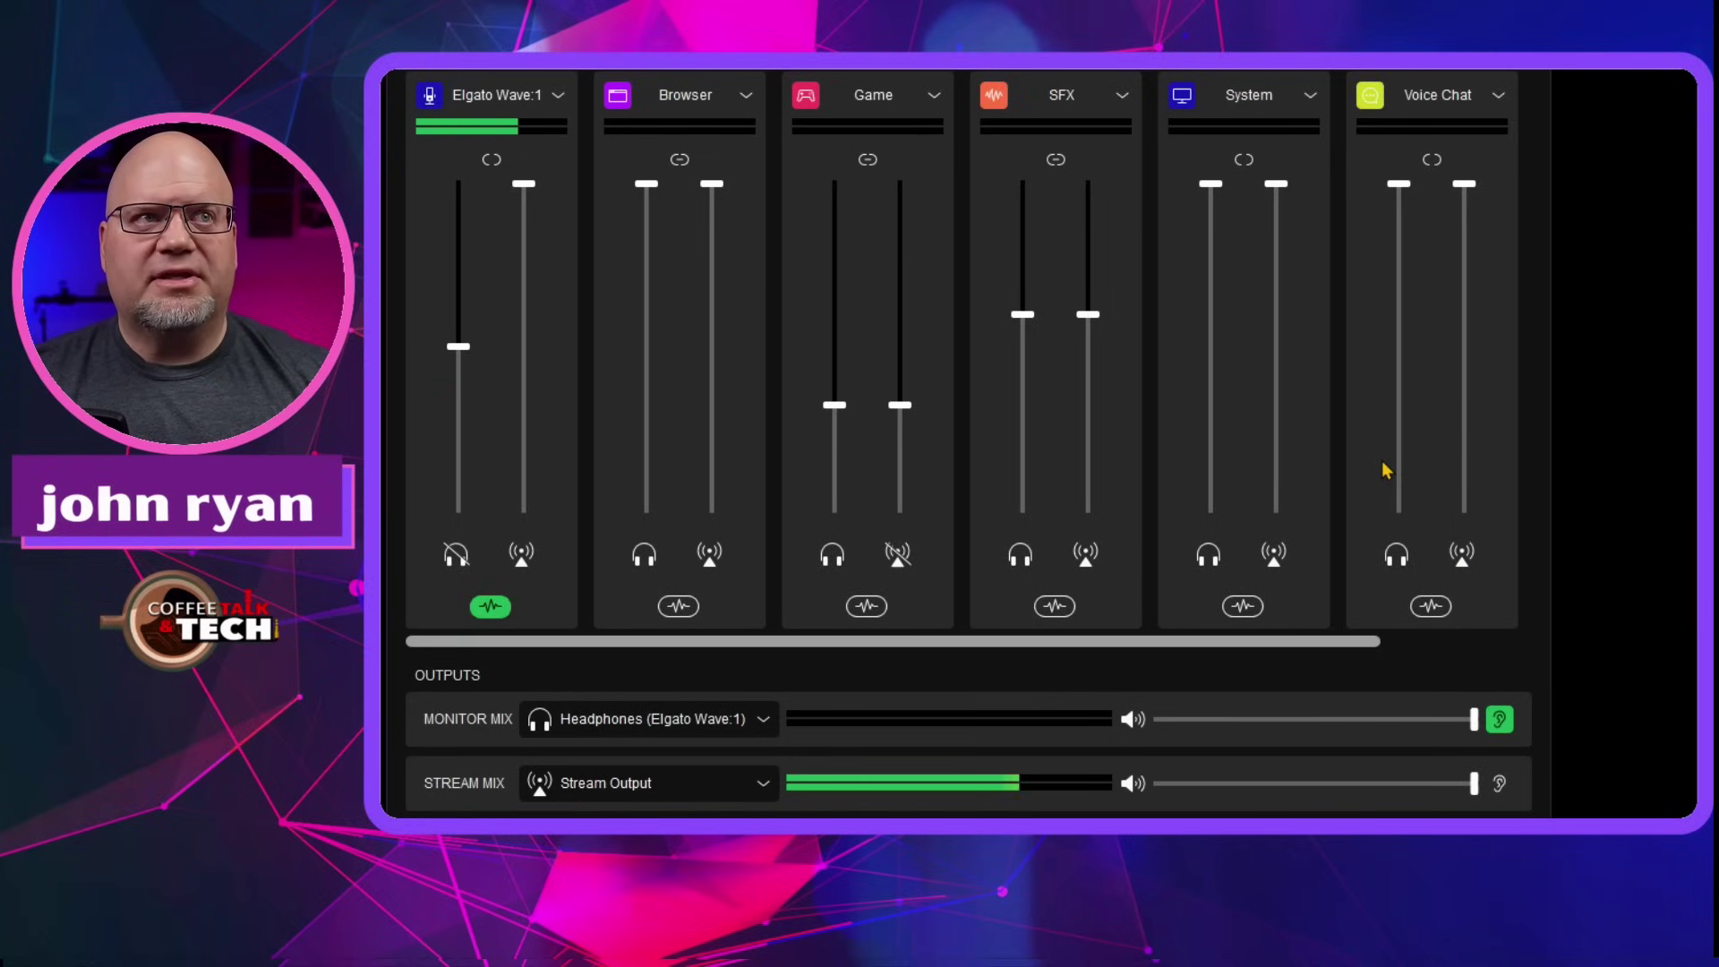
- Switch the new channel's Audio Input to Input (SSL 2+ USB Audio Device)
left_click(1465, 99)
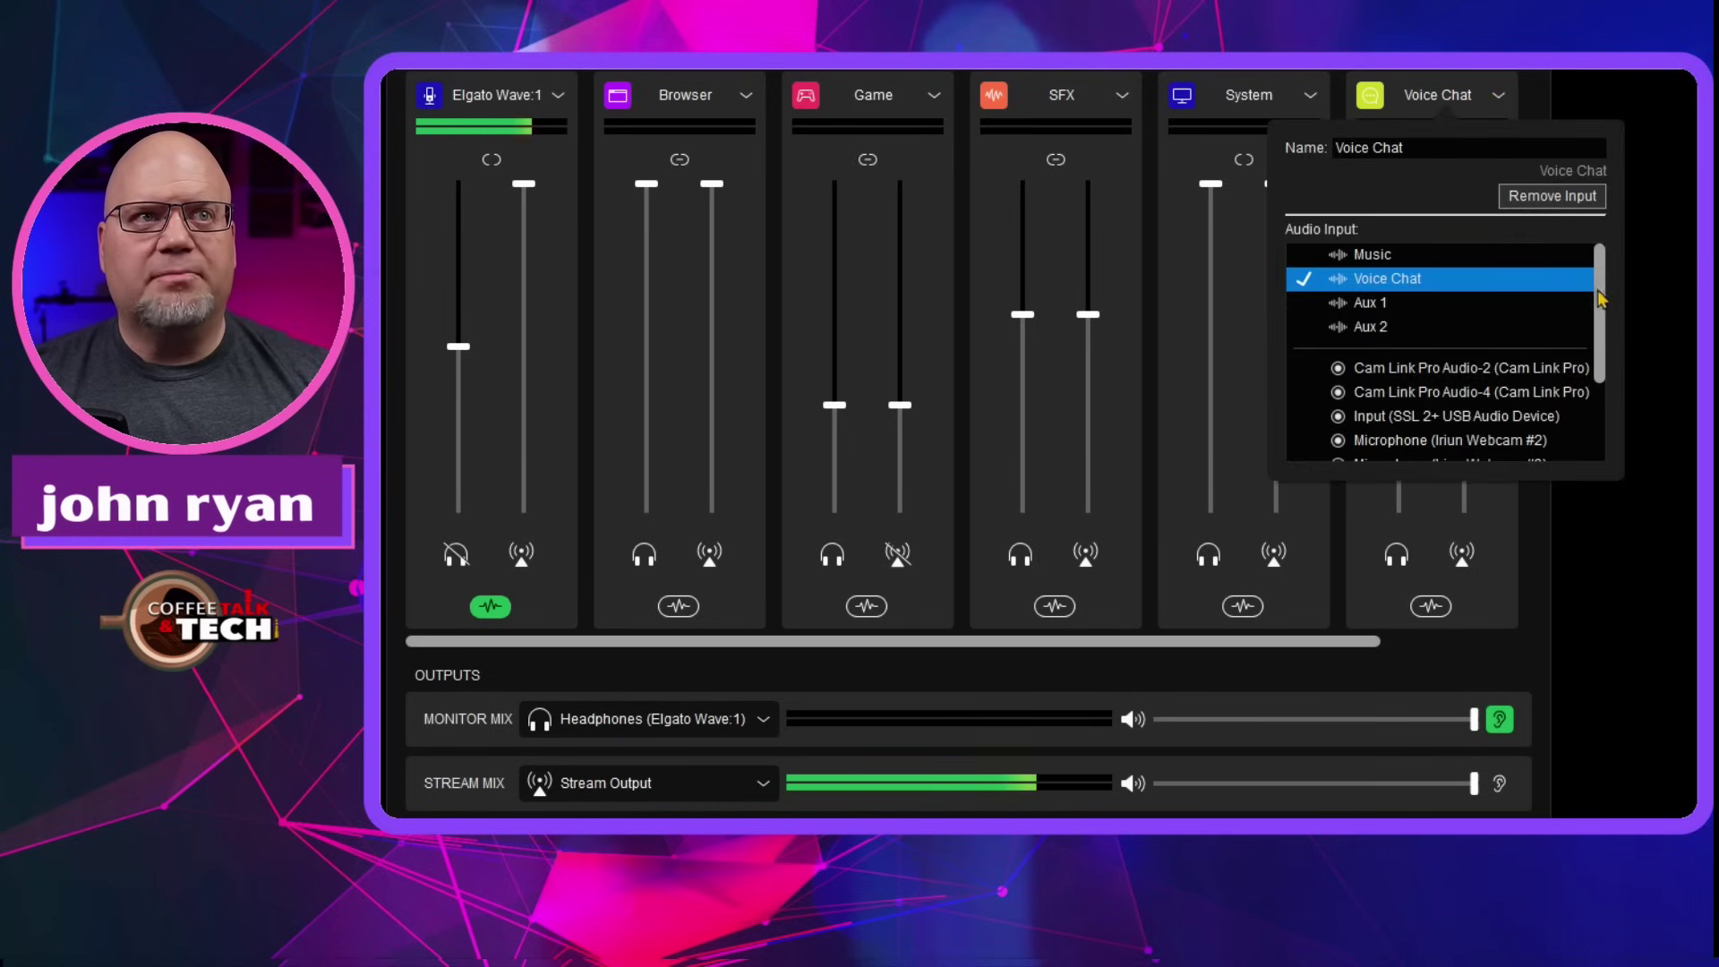
left_click_drag(1600, 300, 1604, 397)
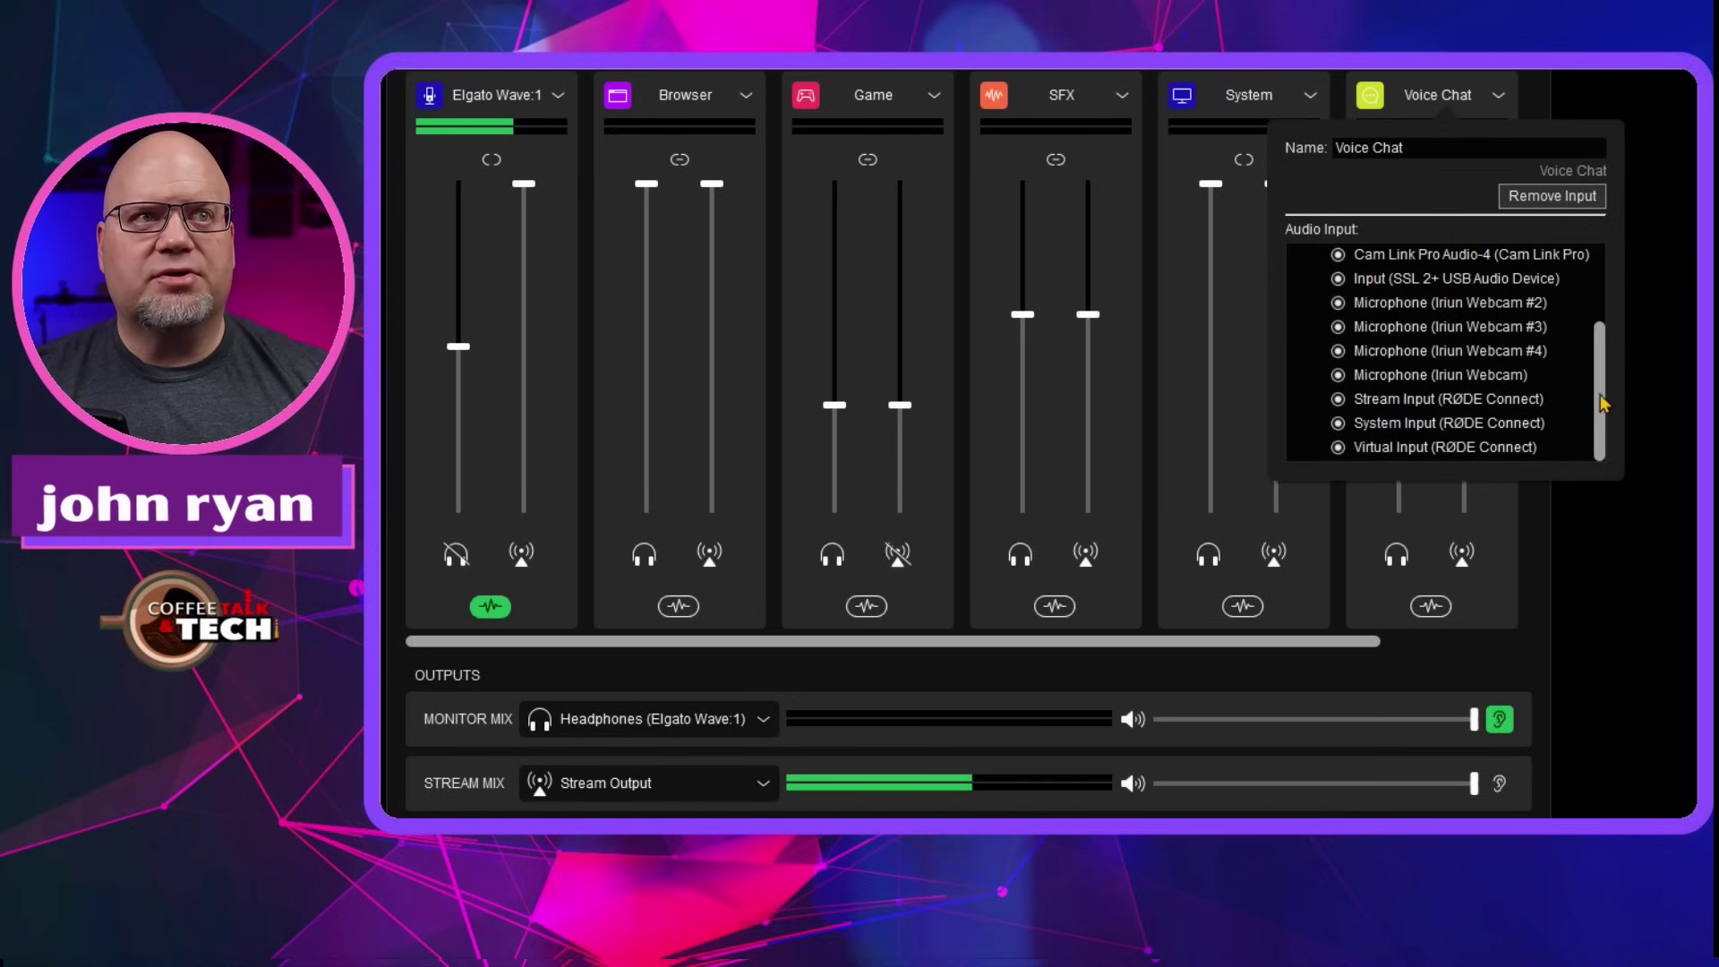
left_click(1416, 278)
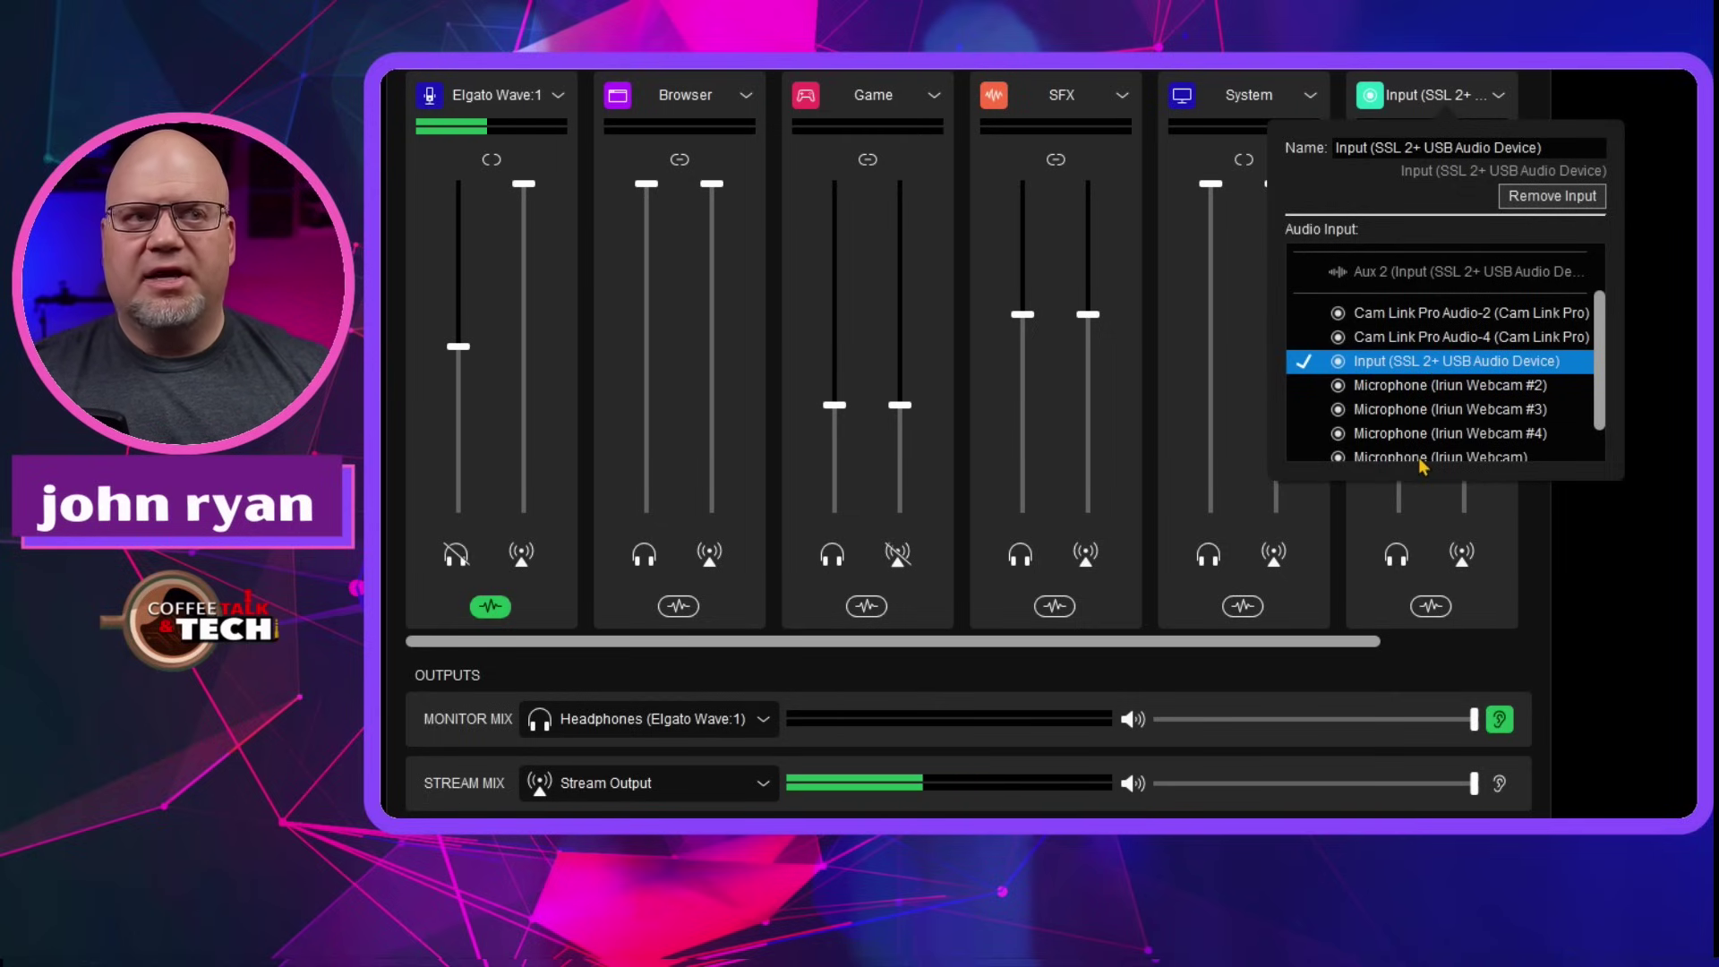
left_click(1505, 620)
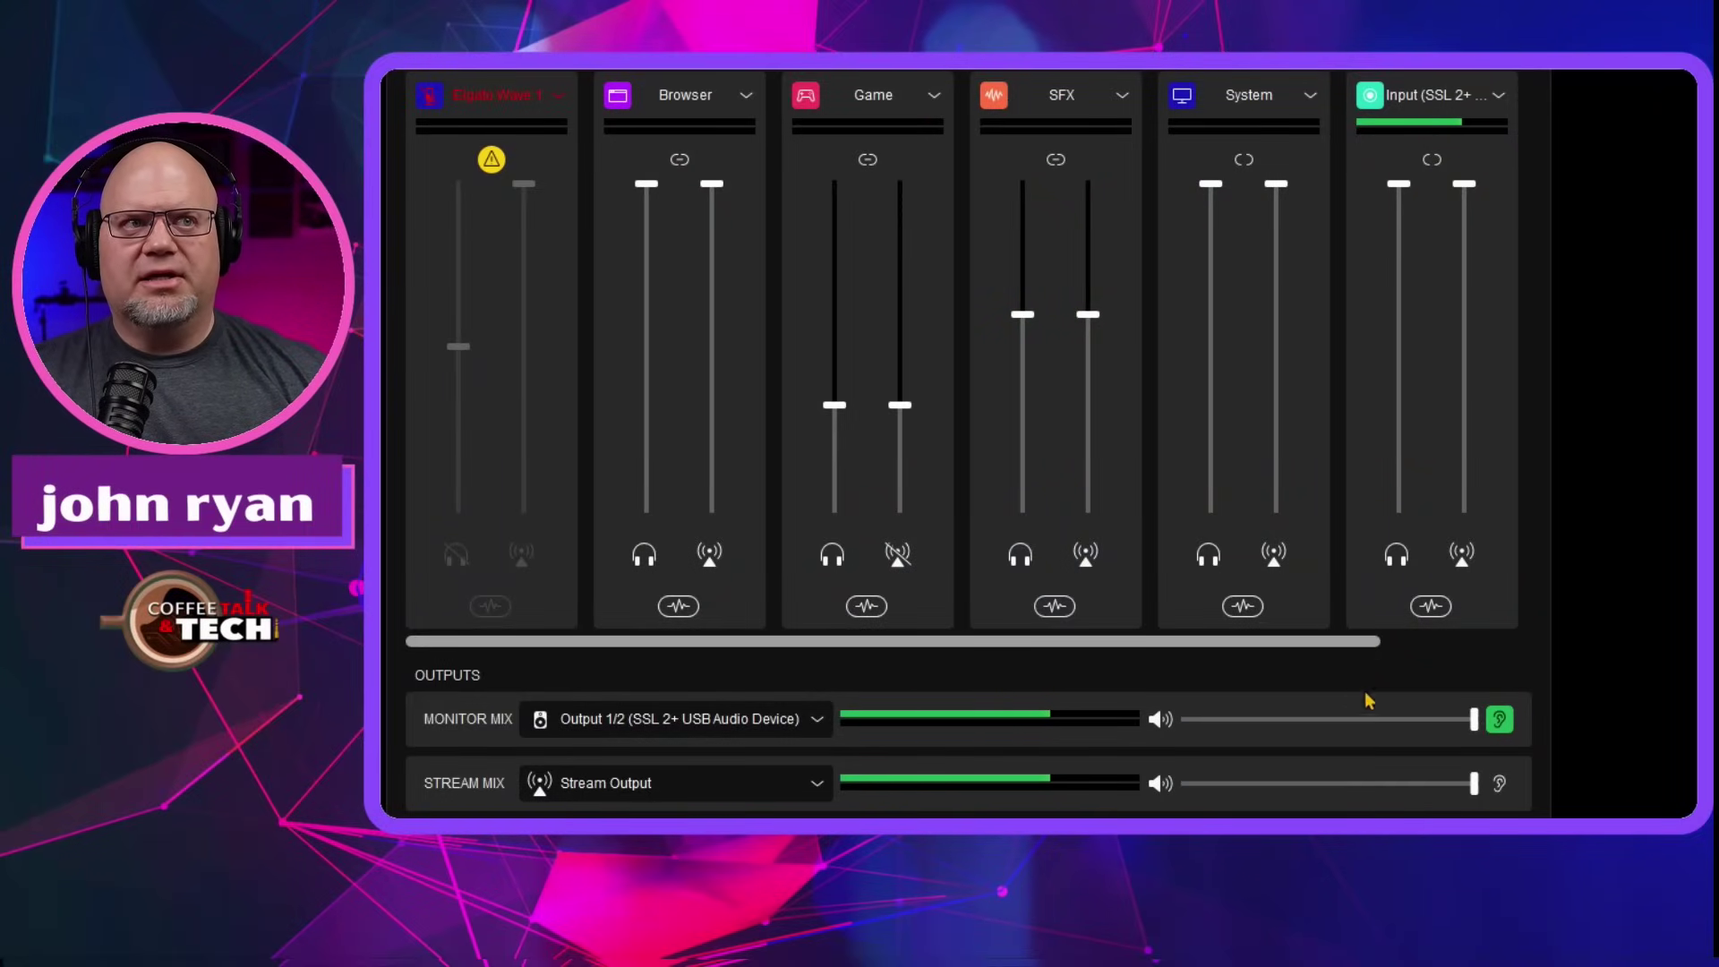
- Mute the SSL 2+ input channel in the Monitor Mix
left_click(1394, 555)
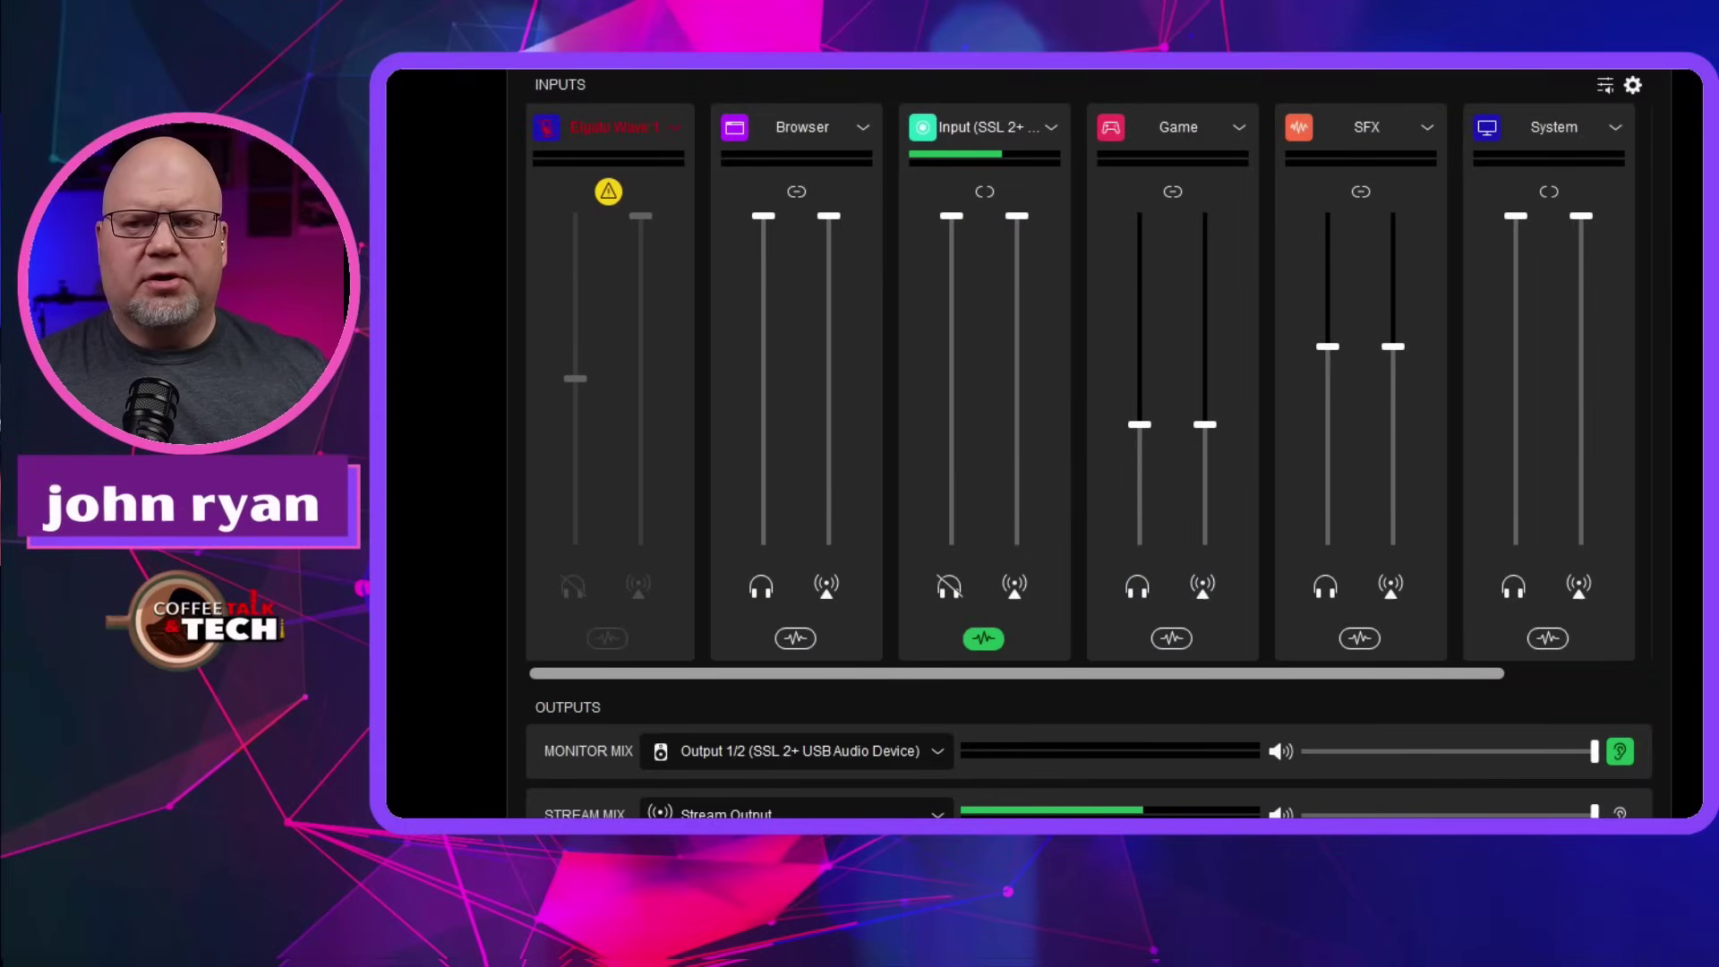
- Review the Elgato Wave:1 channel settings flyout, then close it
left_click(671, 127)
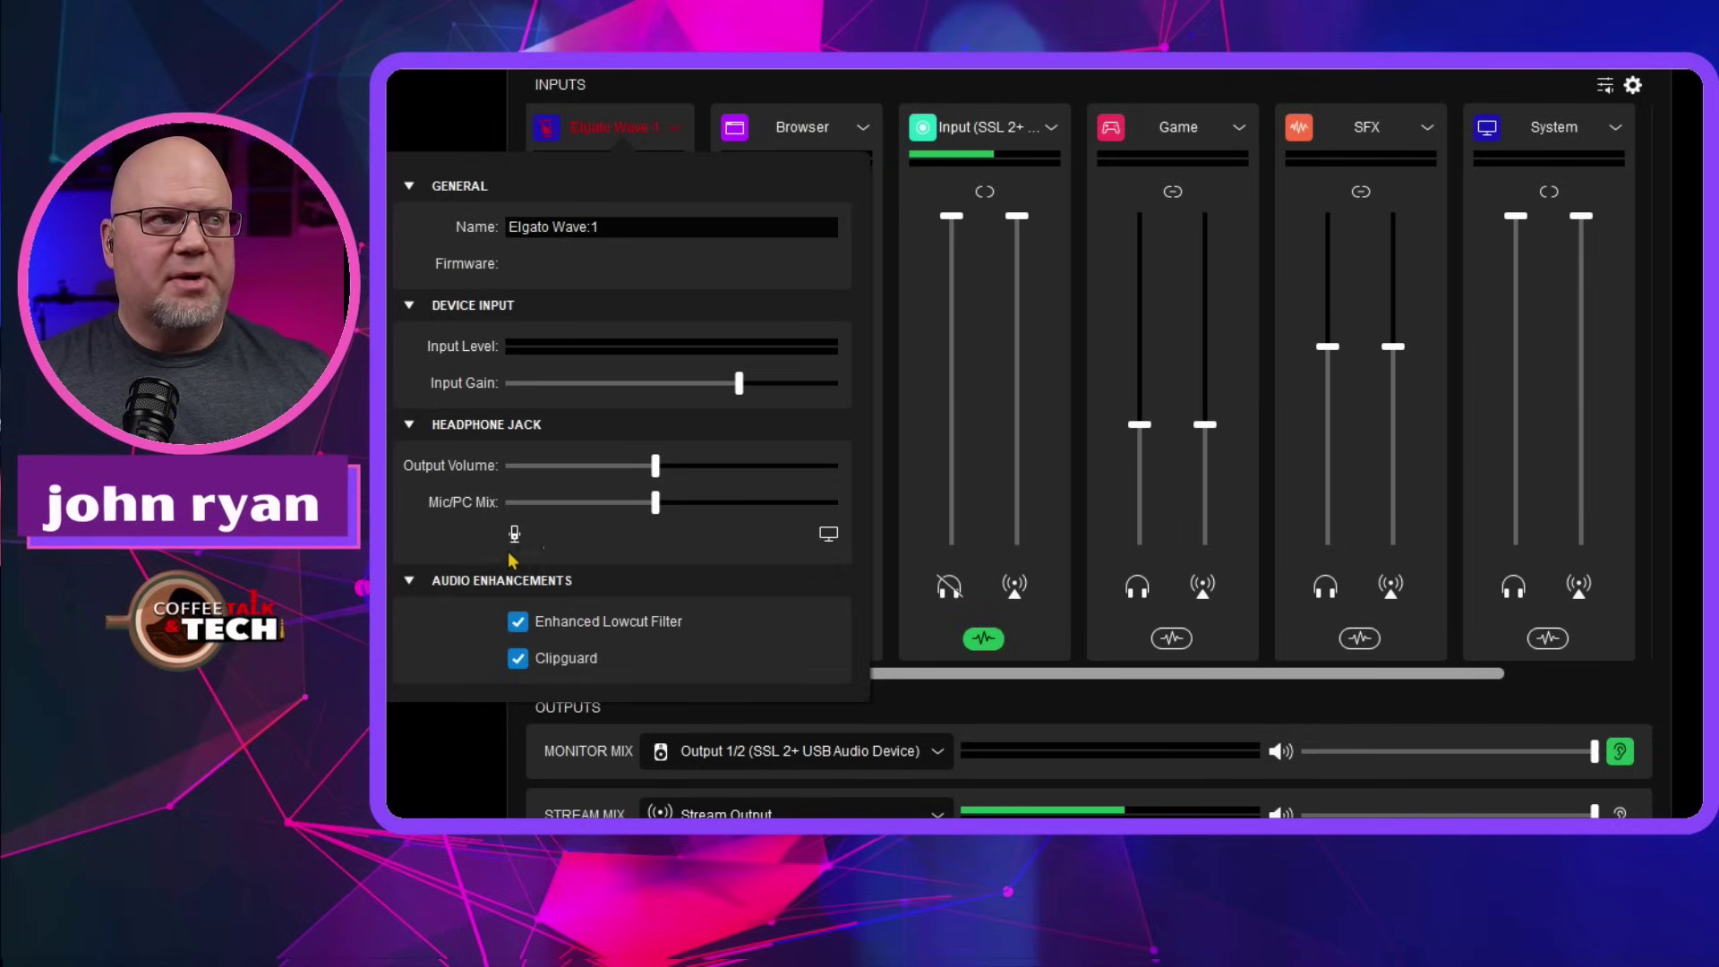
left_click(911, 152)
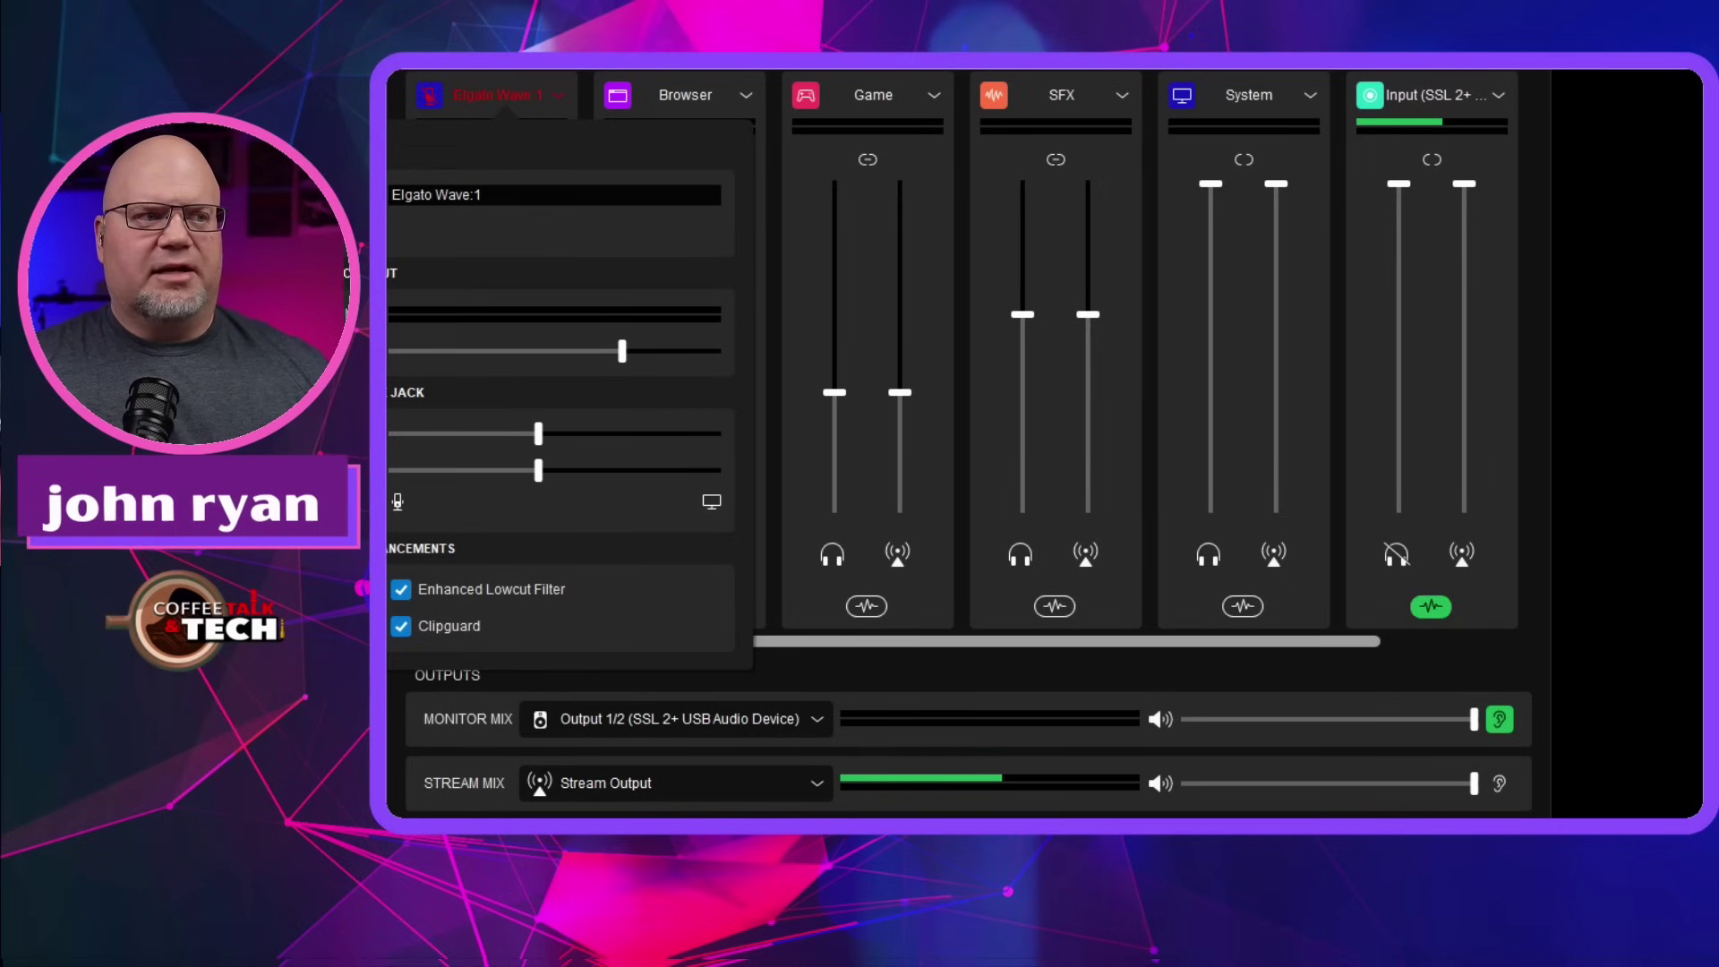
- Turn on Mono audio on the Windows System > Sound page
key("Escape")
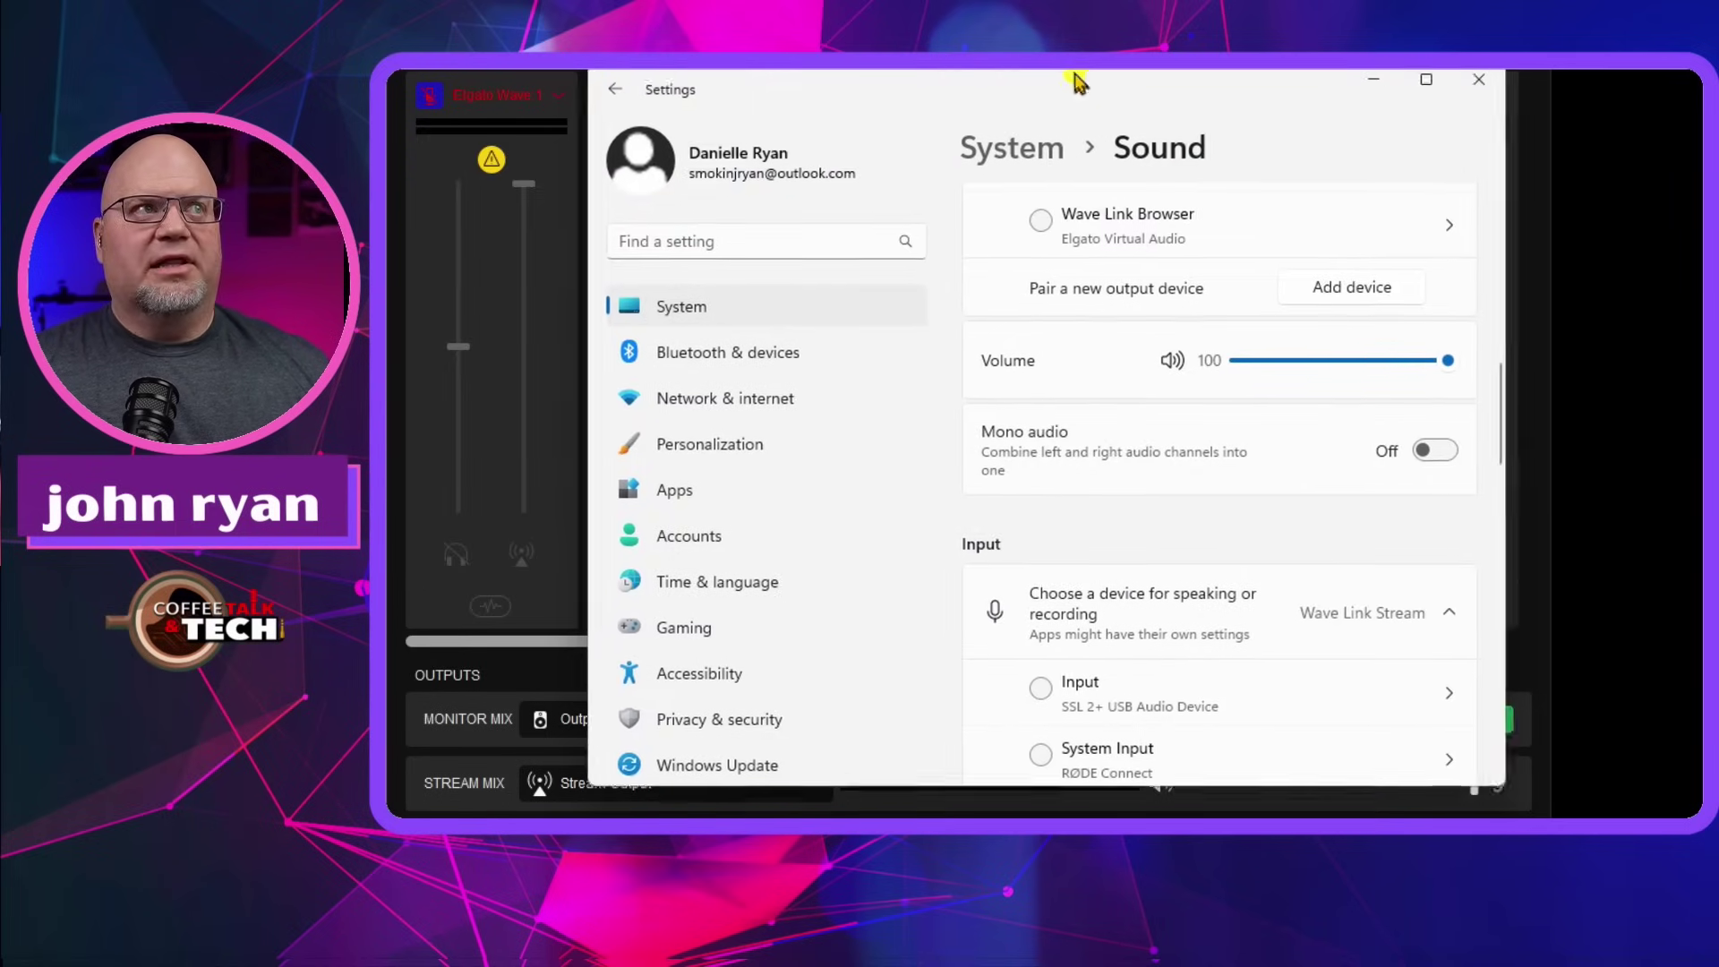
left_click_drag(1061, 79, 915, 91)
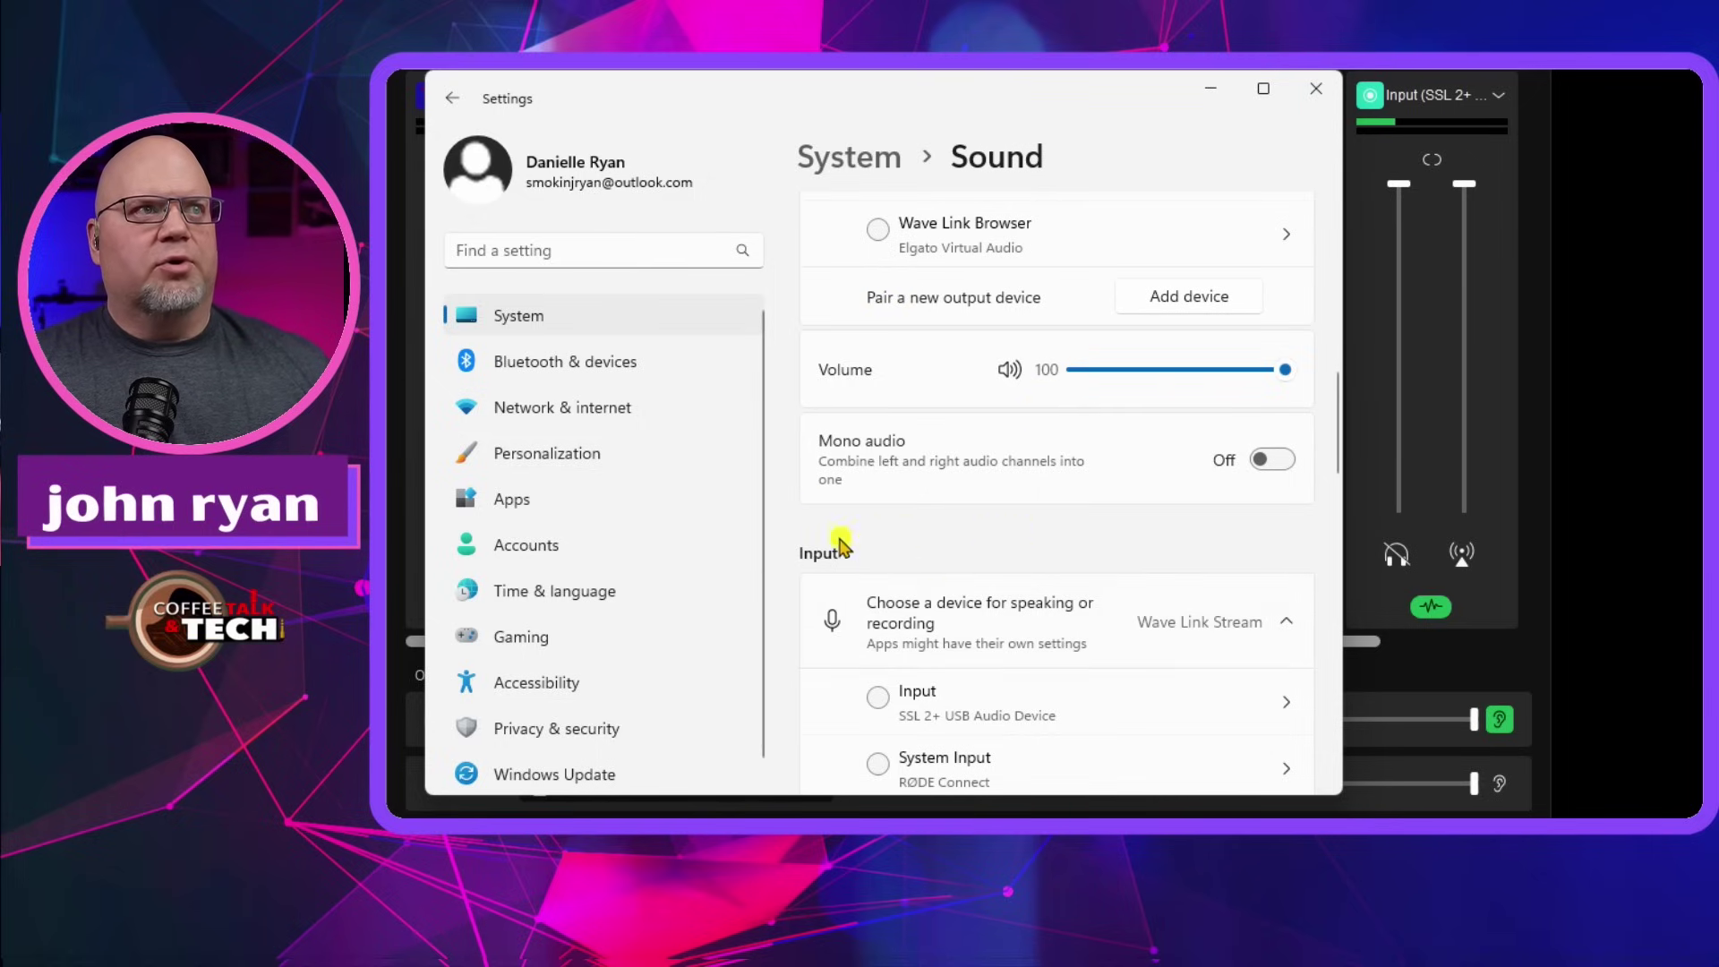
scroll(963, 569, "down", 3)
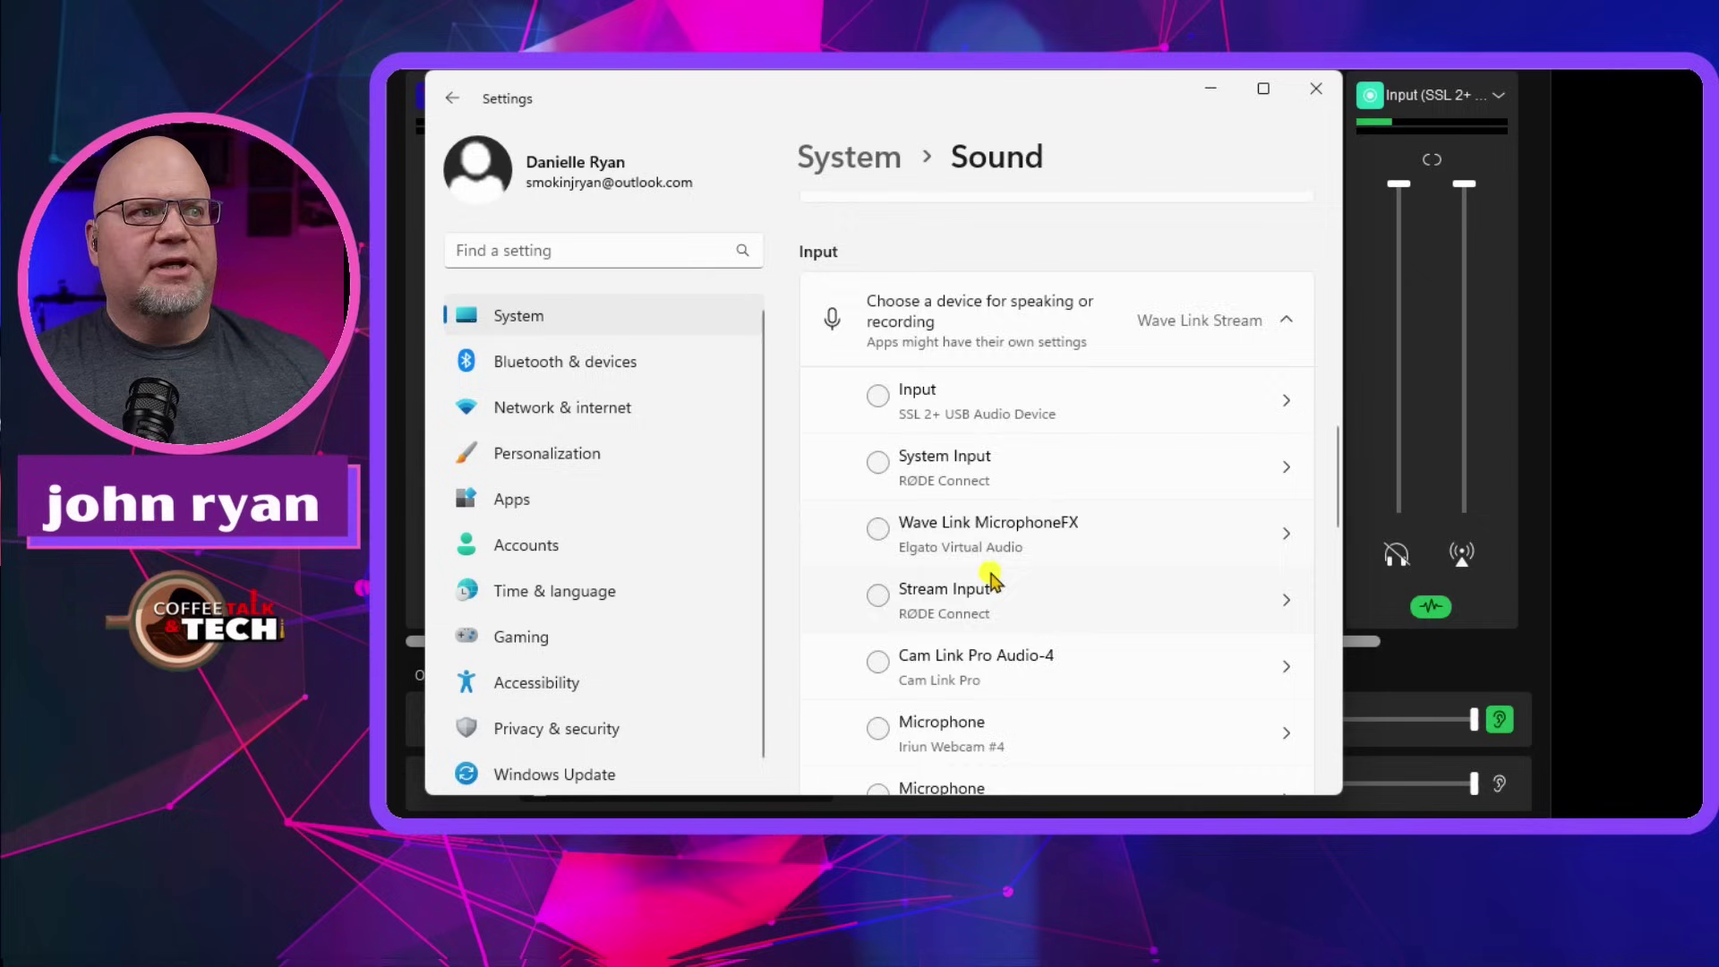
scroll(965, 568, "down", 6)
scroll(997, 582, "down", 3)
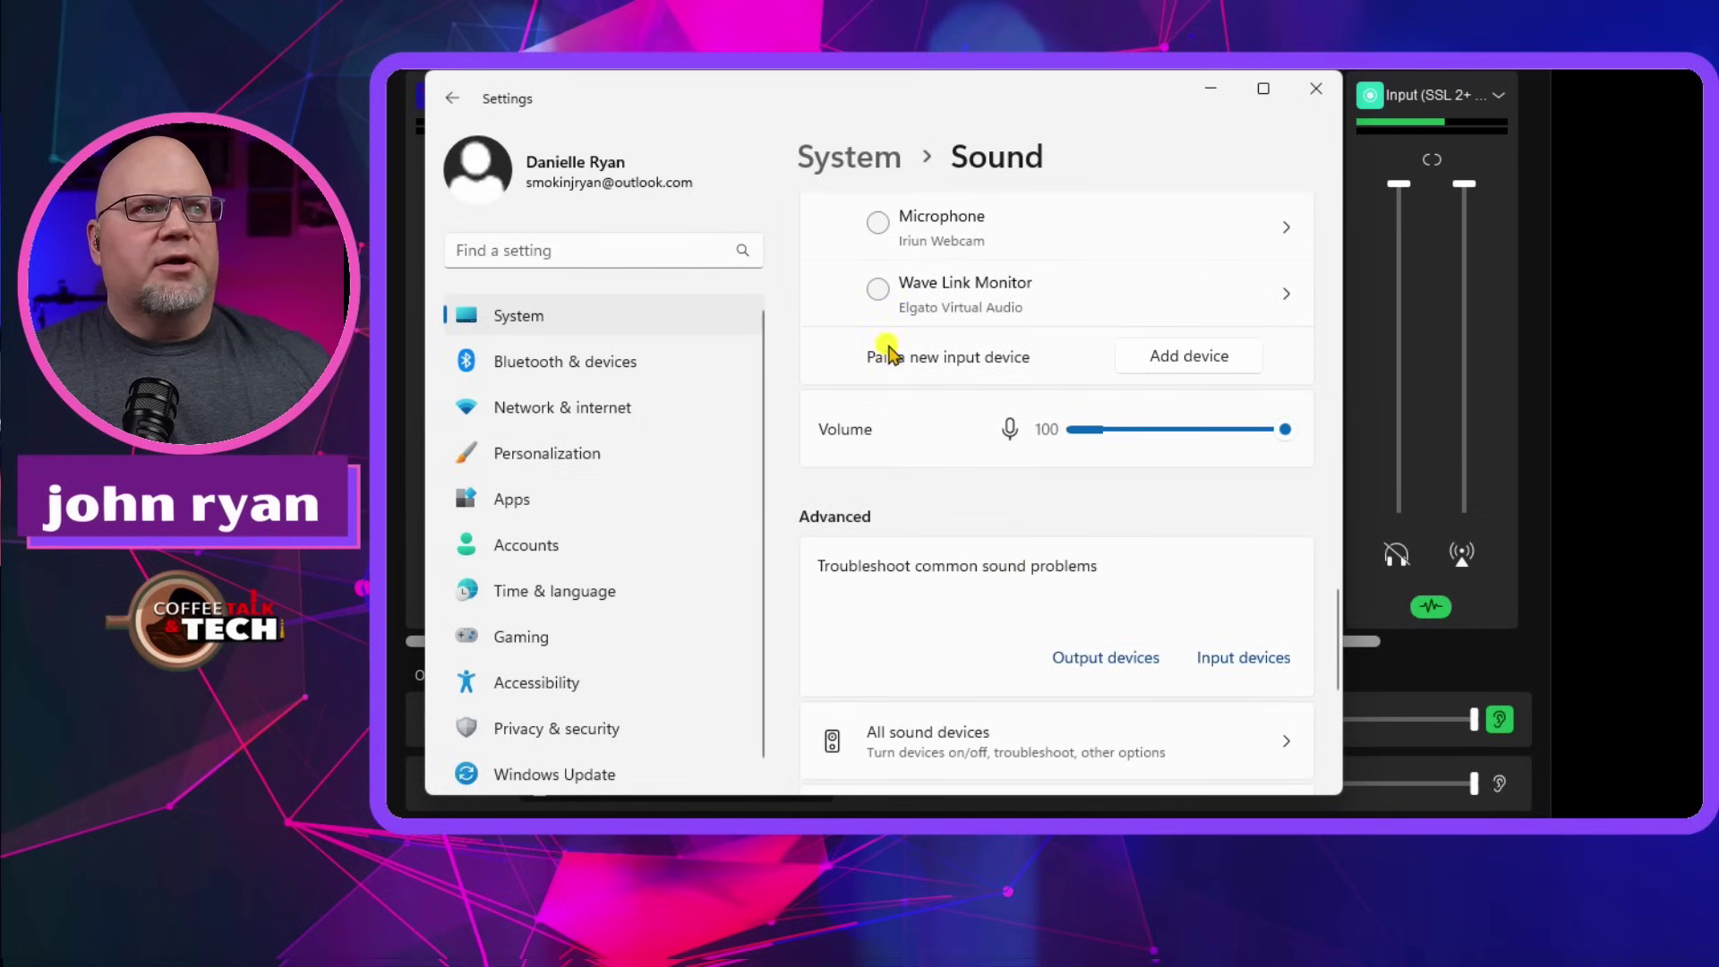
scroll(912, 426, "up", 8)
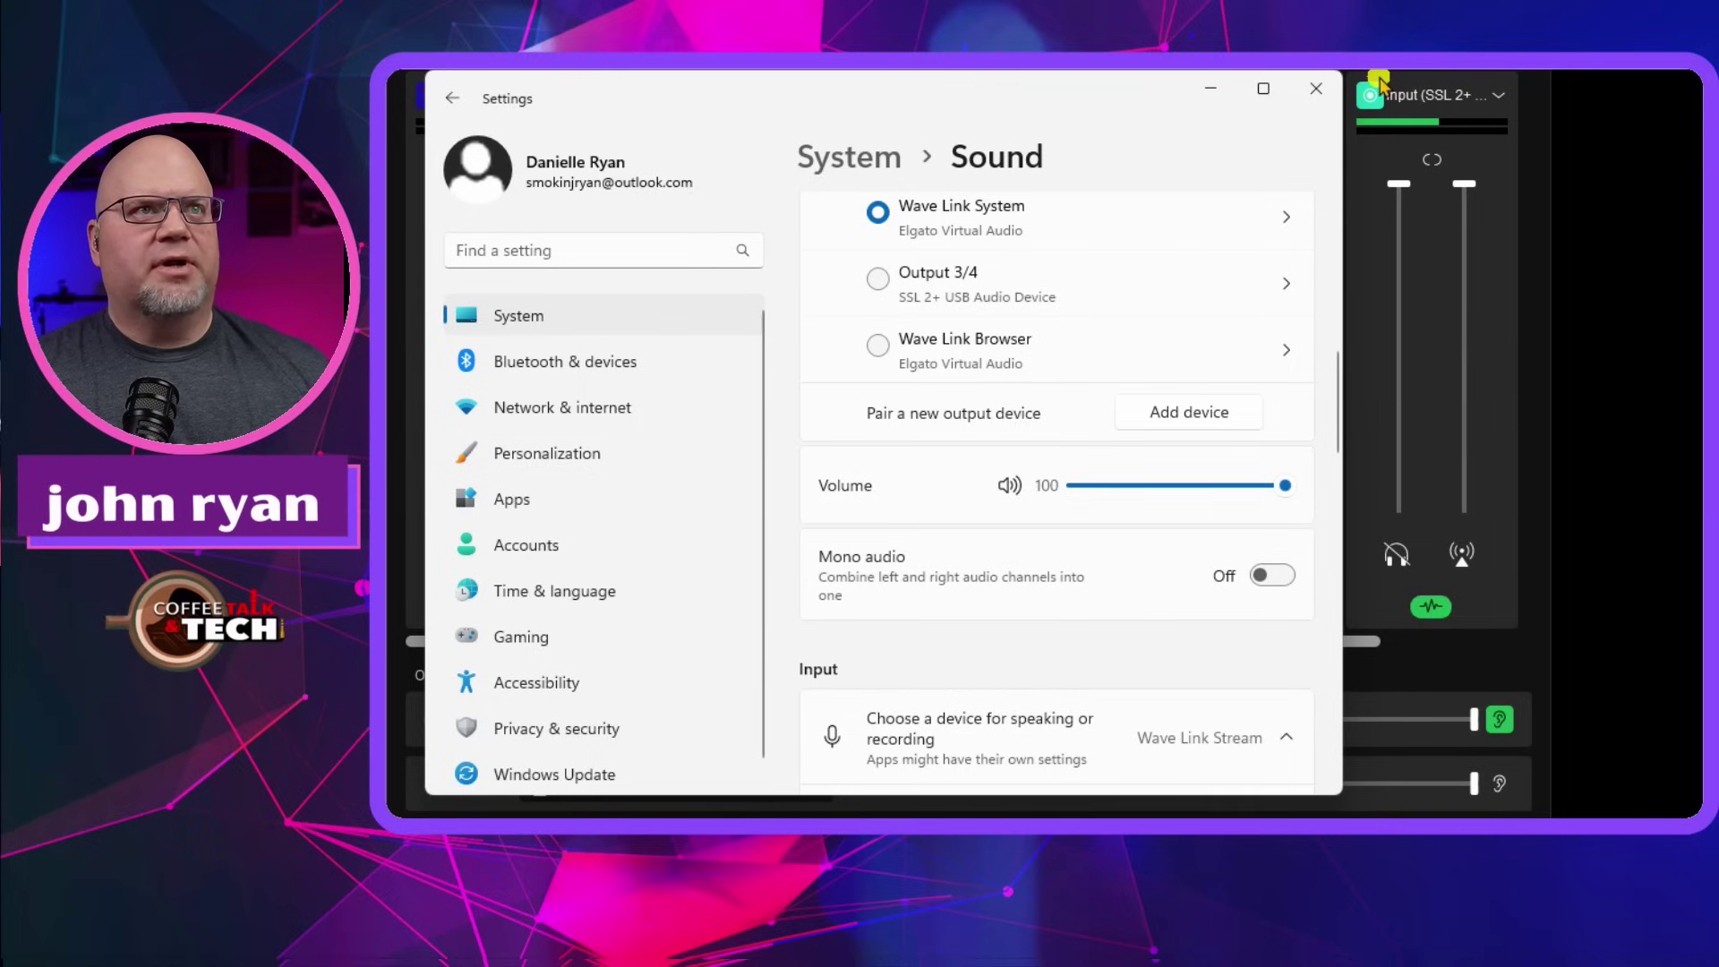
left_click(1285, 582)
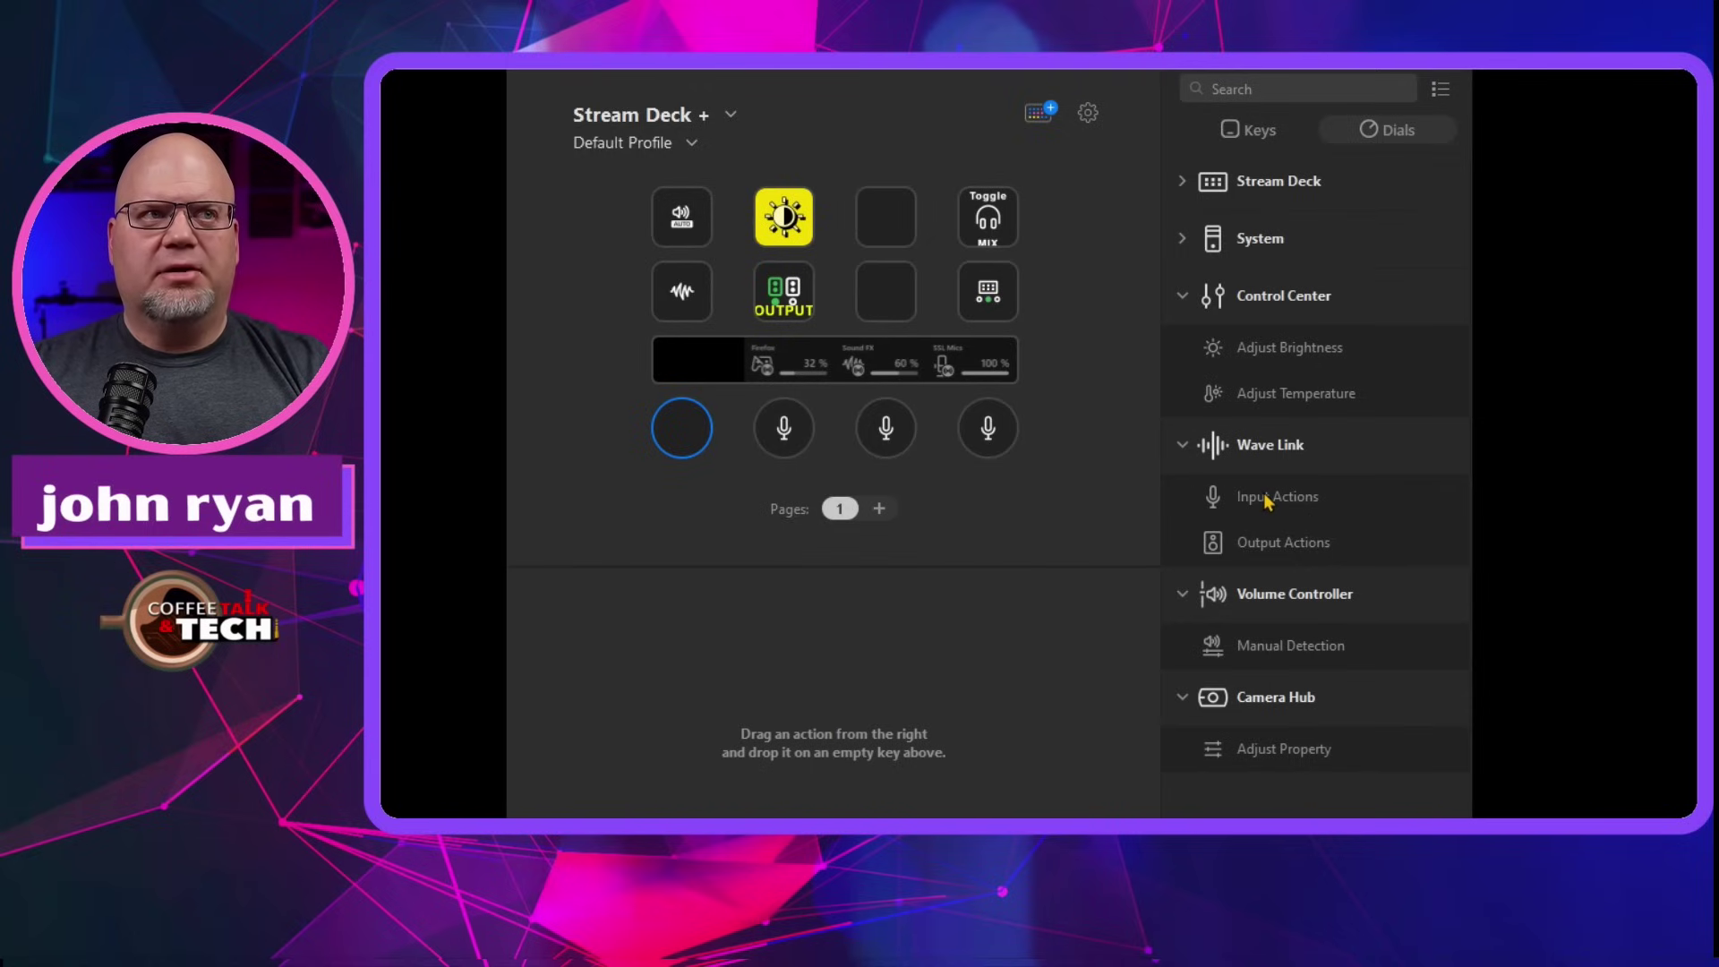
- Show the Dials actions list in the Stream Deck + Default Profile
left_click(1263, 142)
left_click(1394, 140)
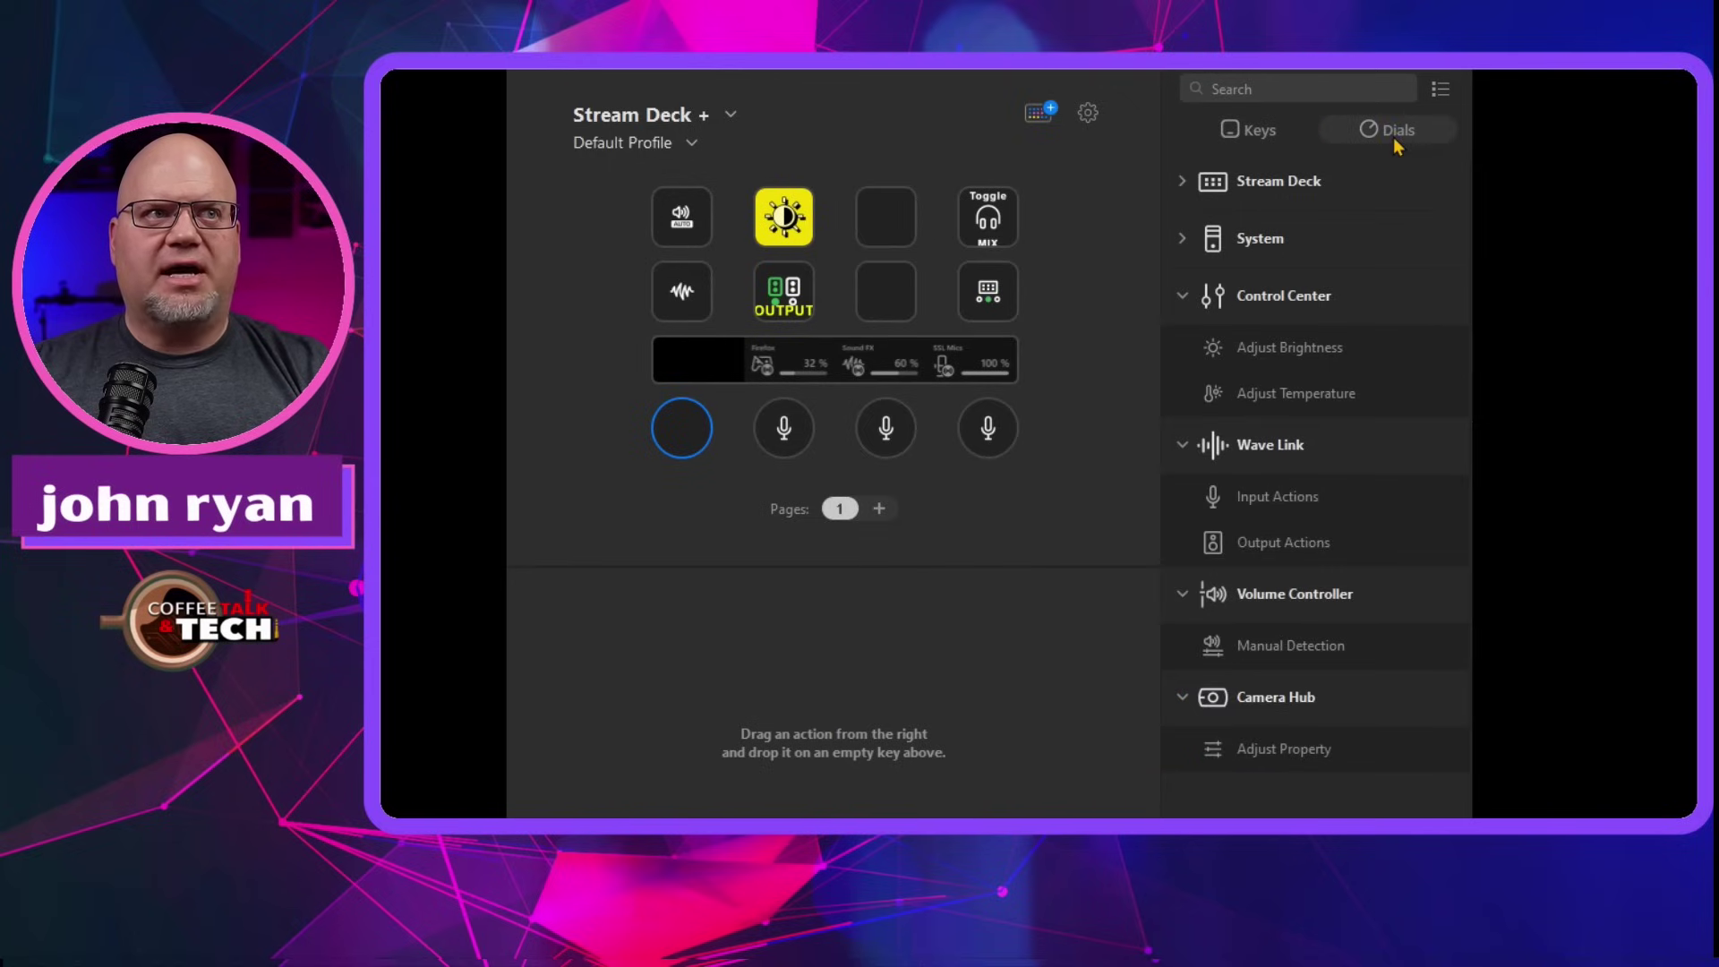
- Assign Wave Link Input Actions to the first dial, controlling Browser, titled 'Chrome'
left_click_drag(1291, 497, 675, 426)
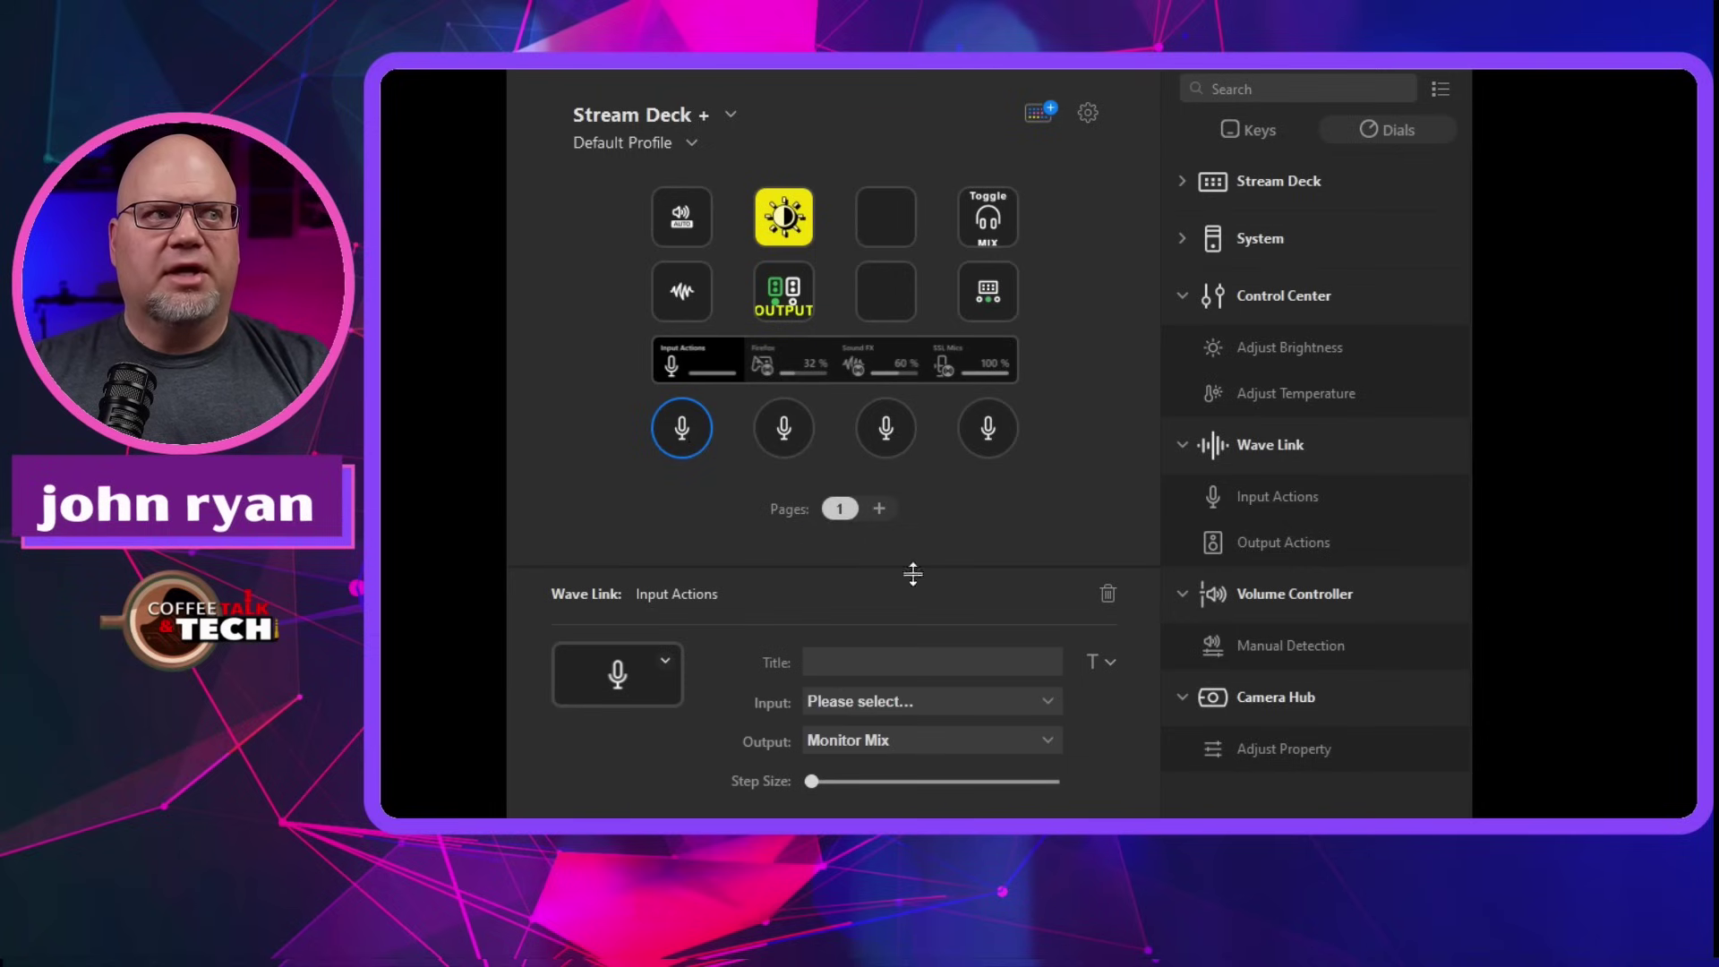
left_click(851, 702)
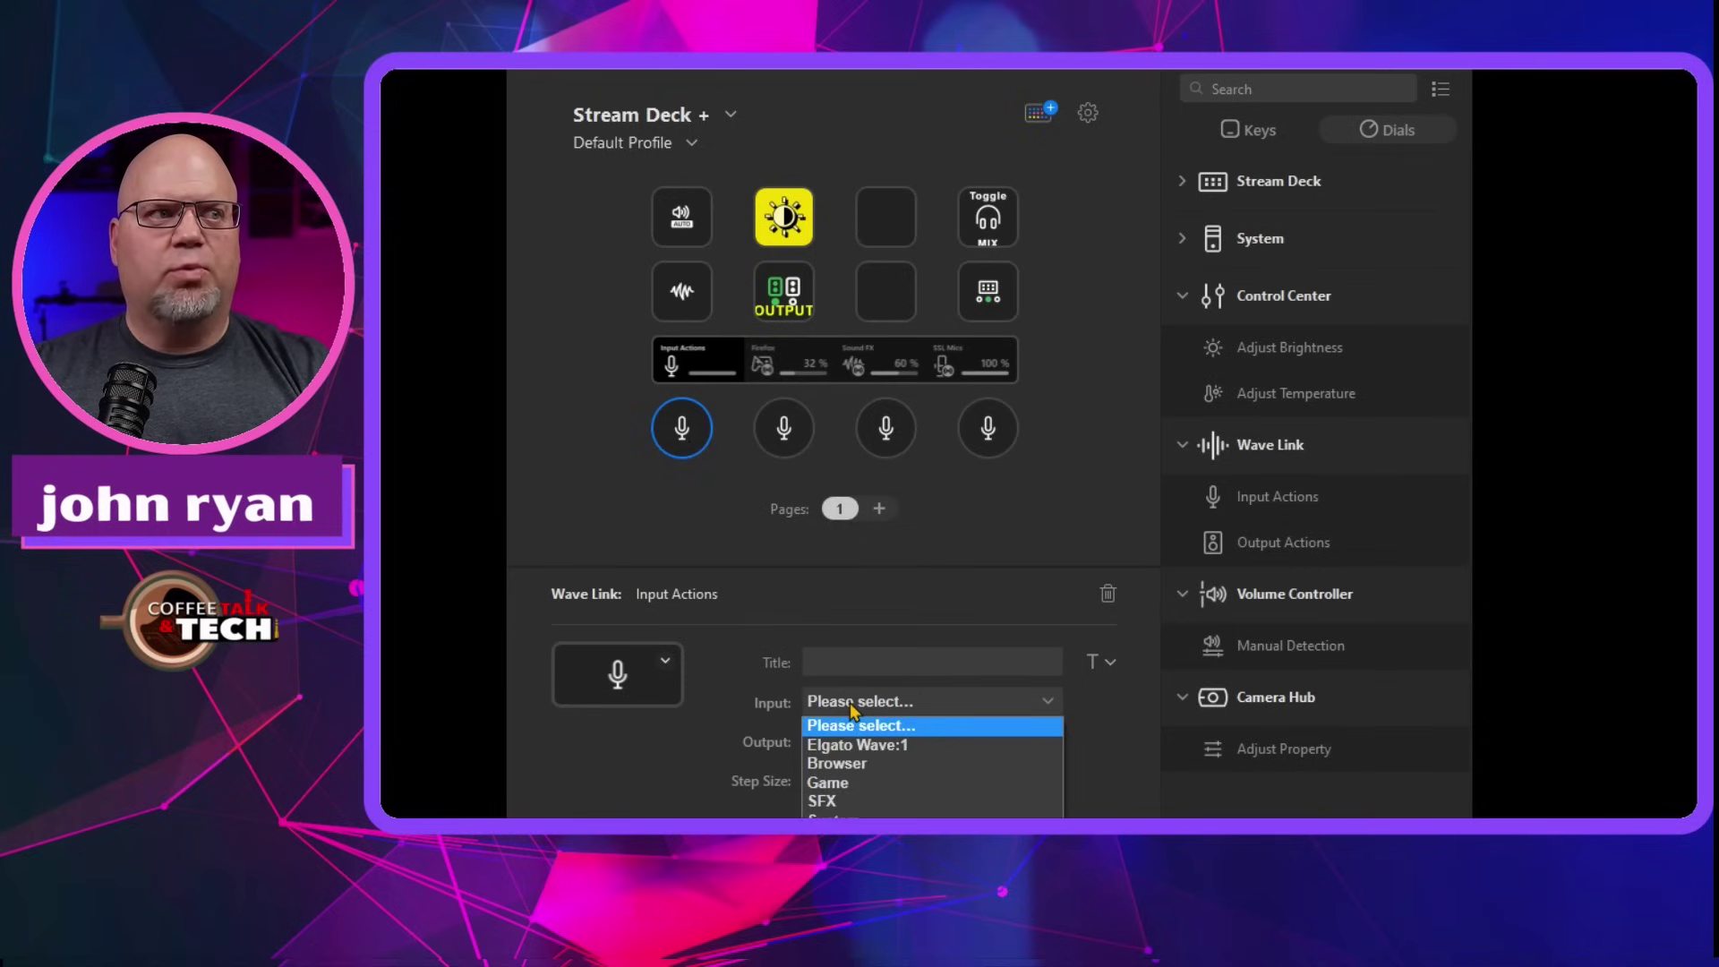
left_click(838, 767)
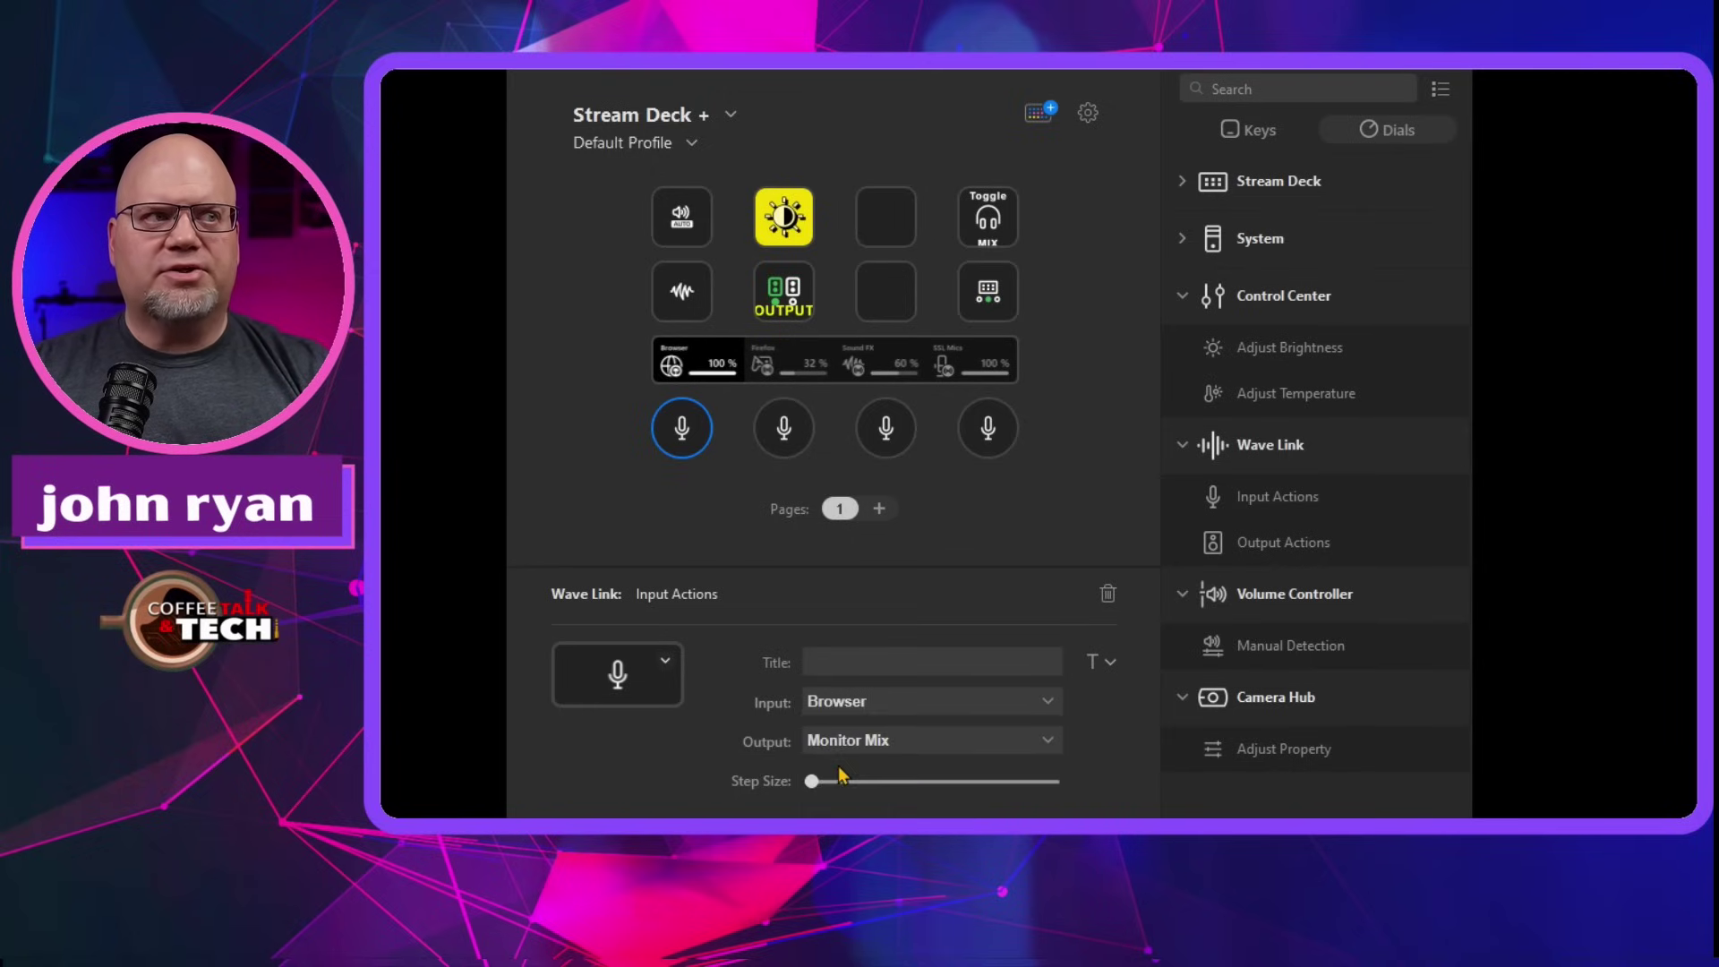
left_click(840, 666)
type("C")
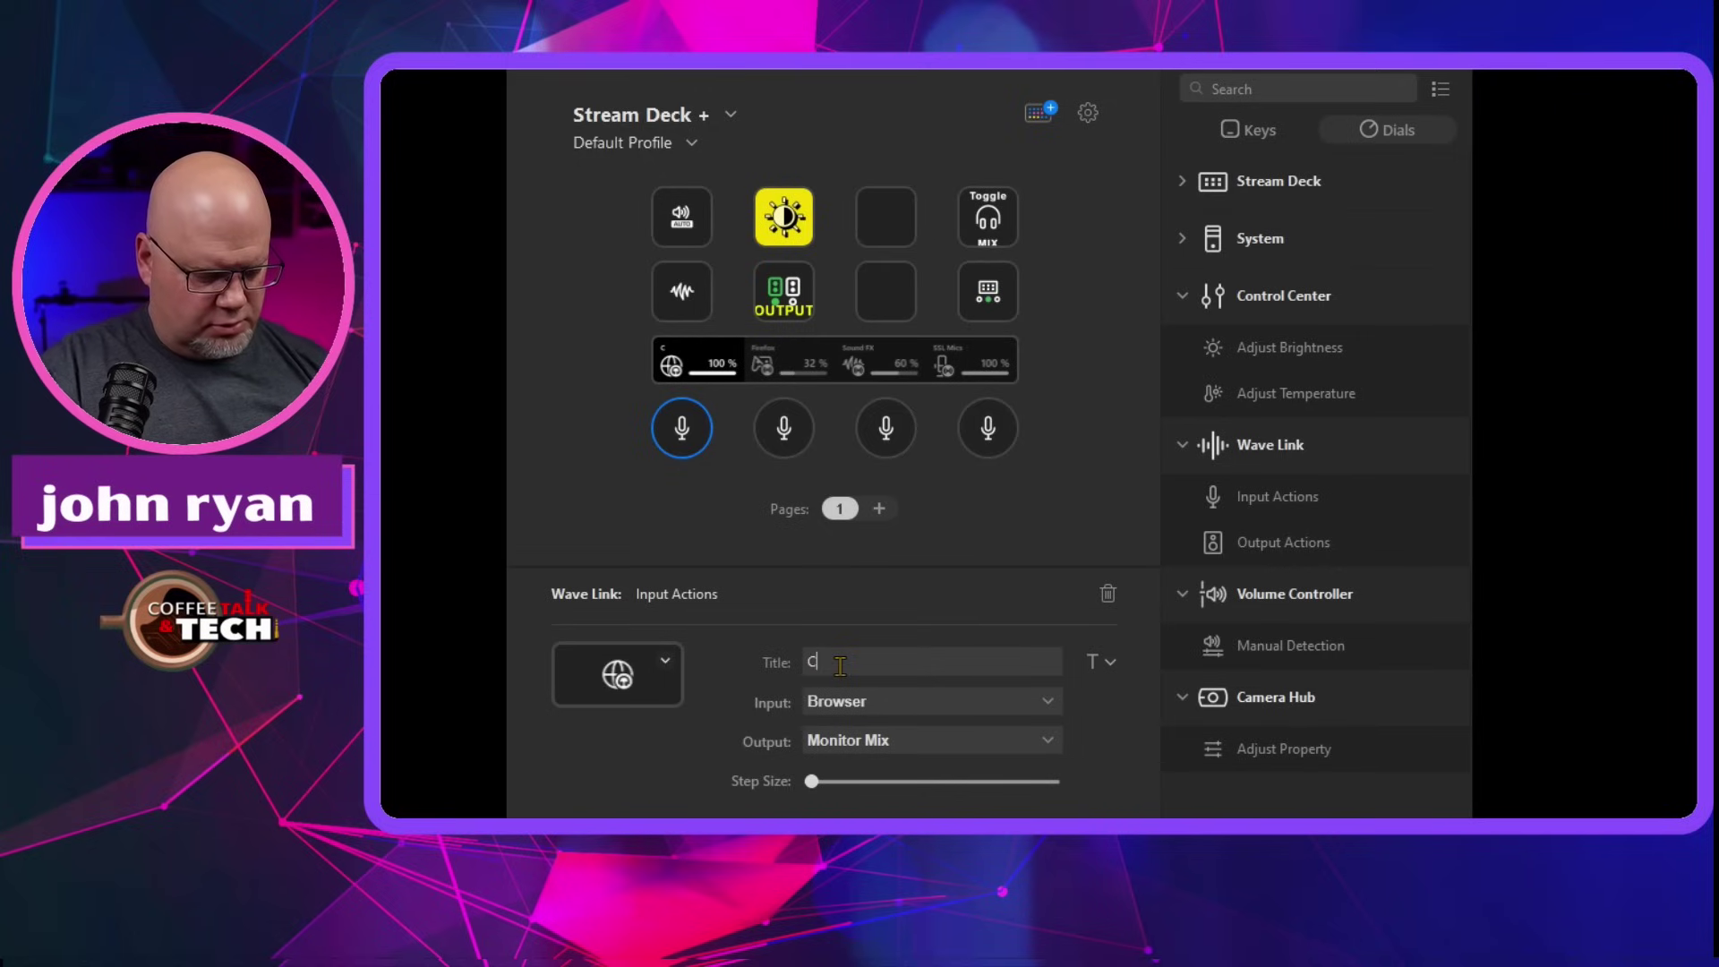
type("hrome")
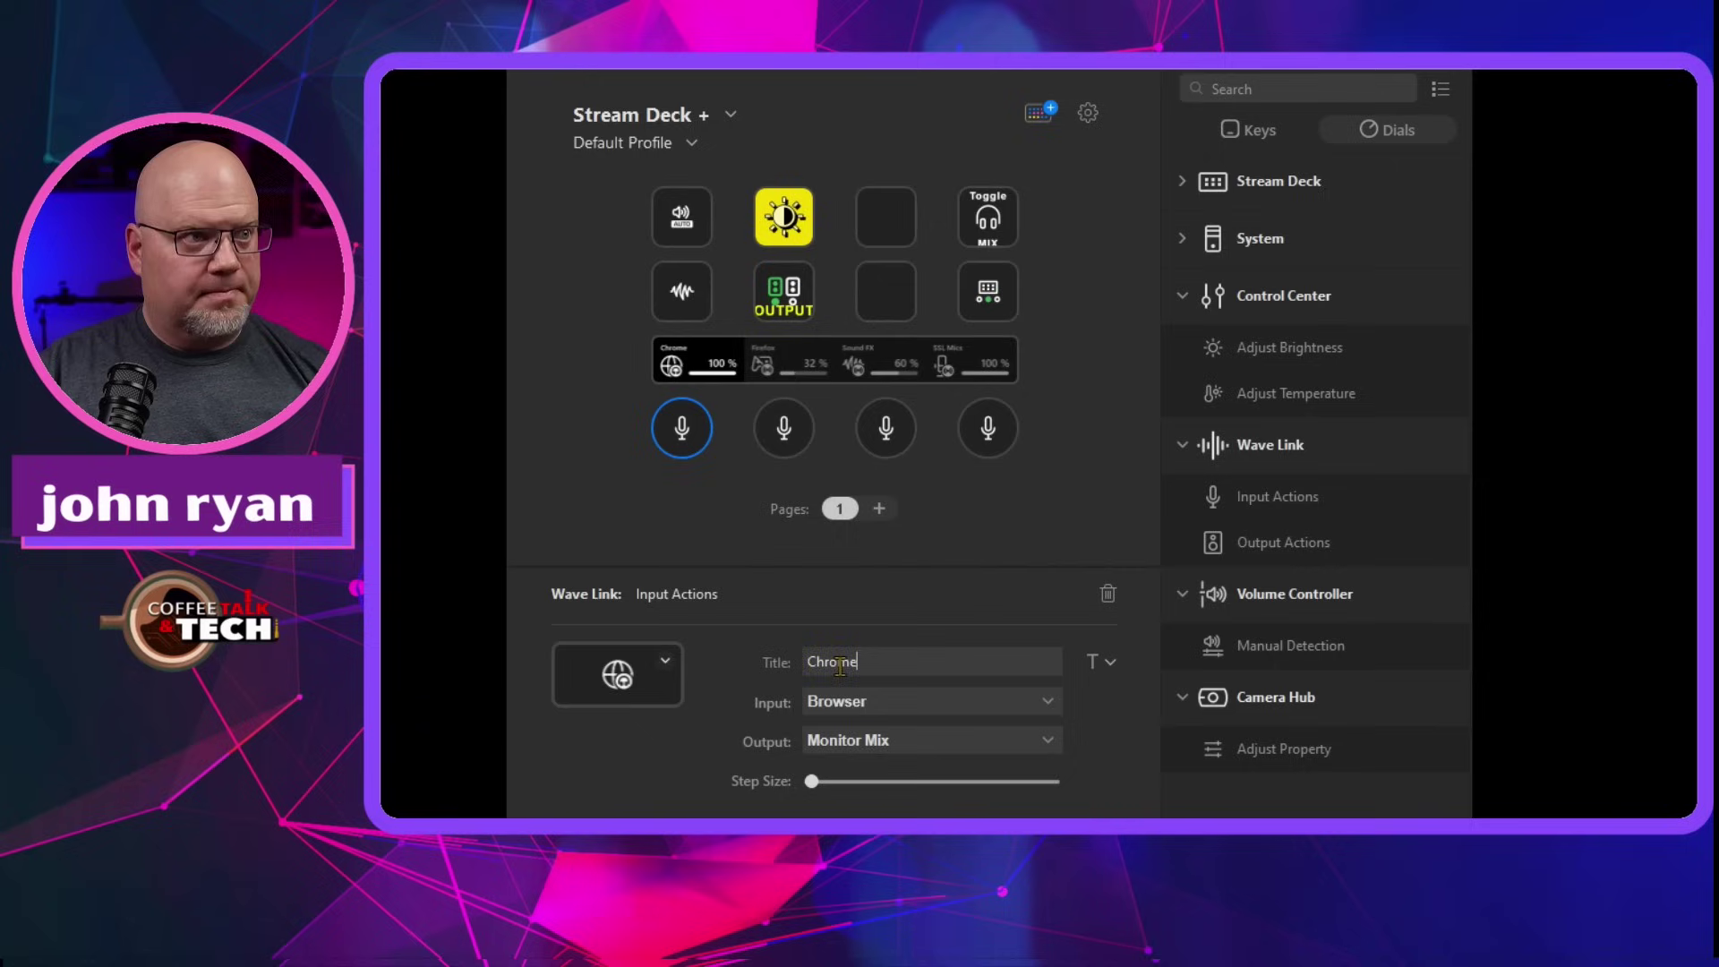
- Set the dial's output to Stream Mix with a 2% step size
left_click(915, 741)
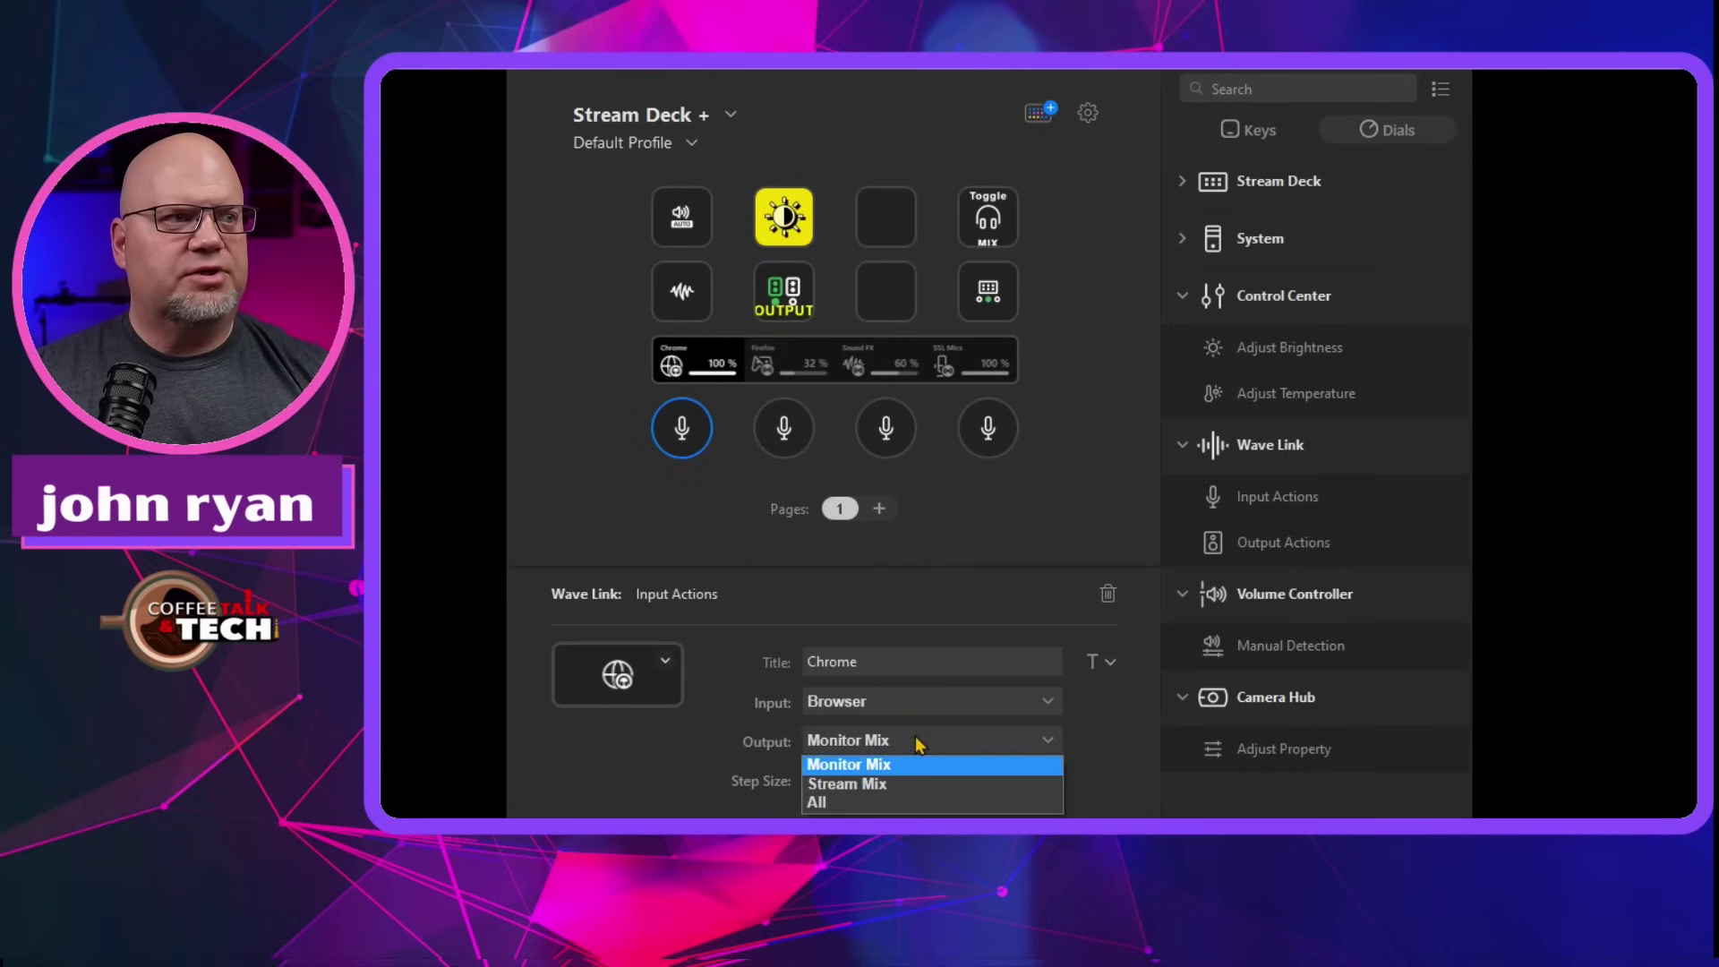
left_click(893, 786)
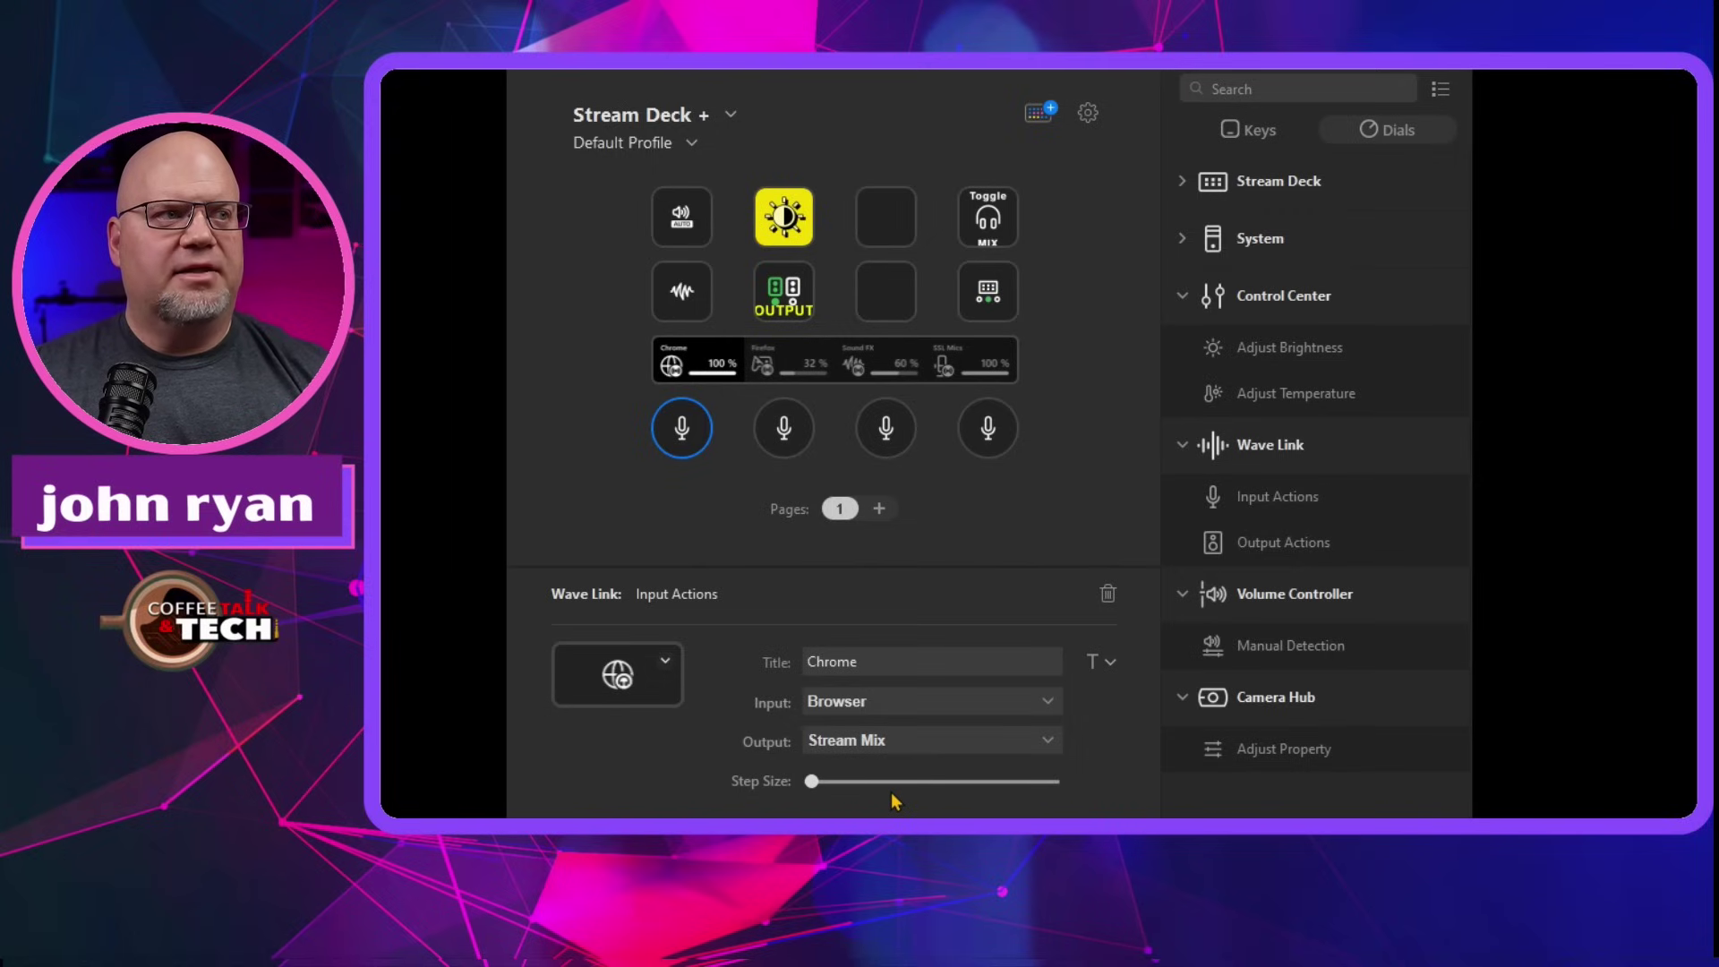
mouse_move(814, 786)
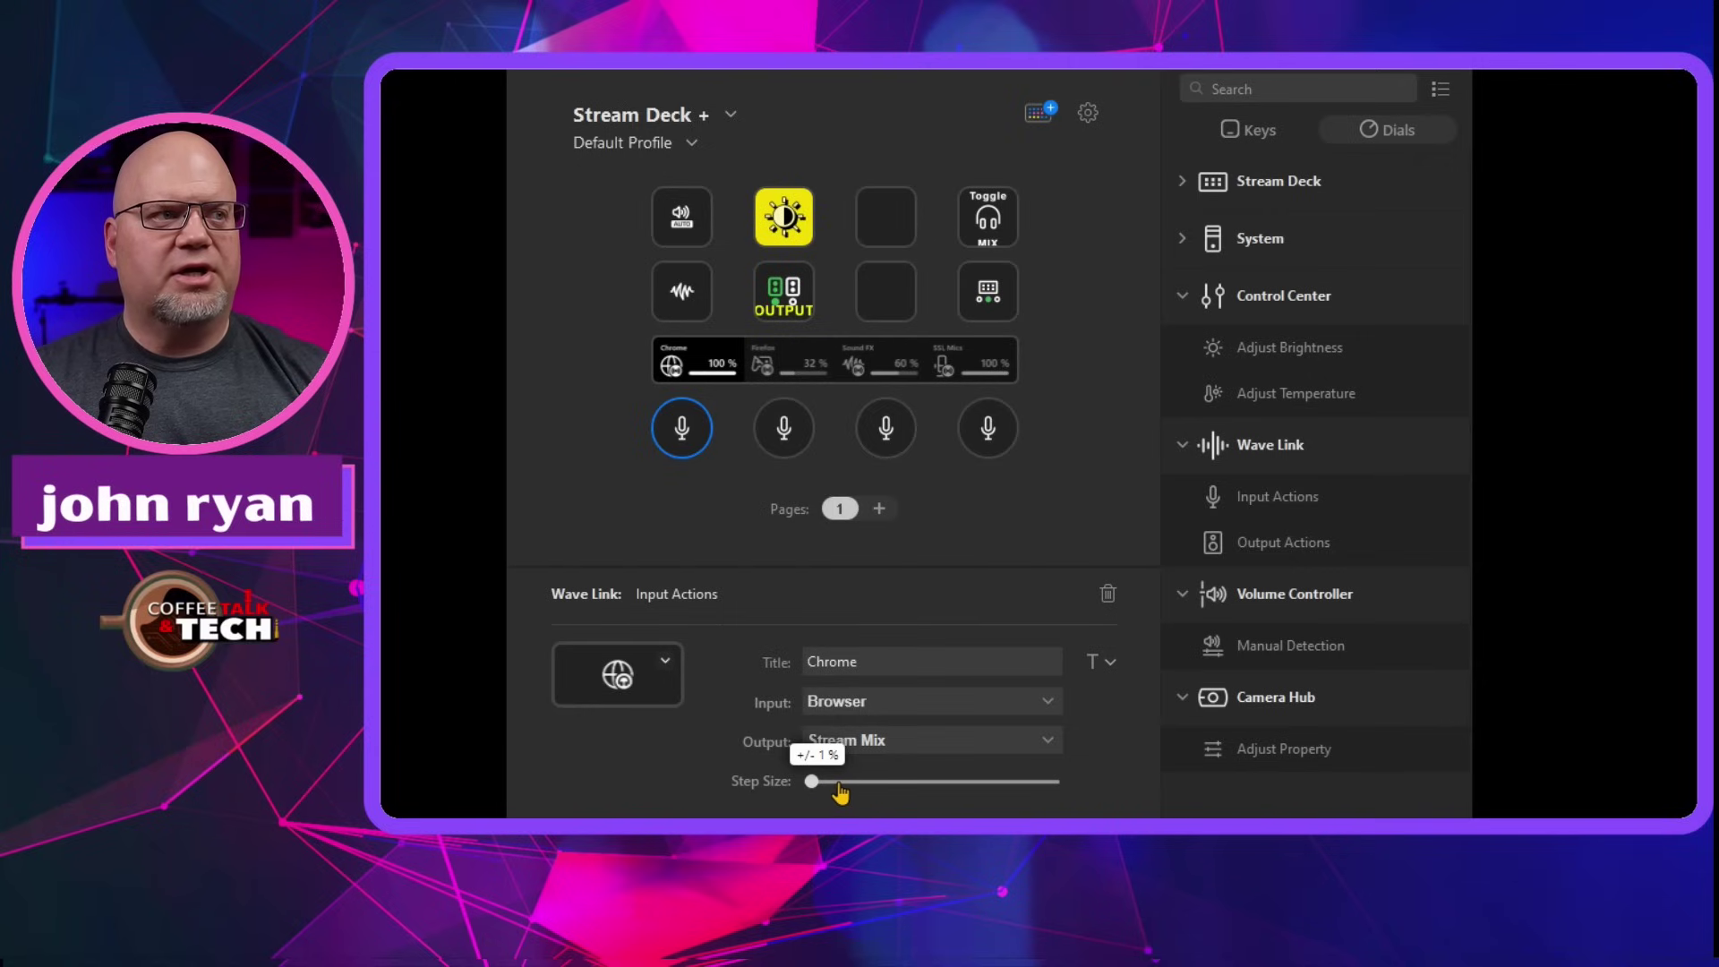
left_click(845, 784)
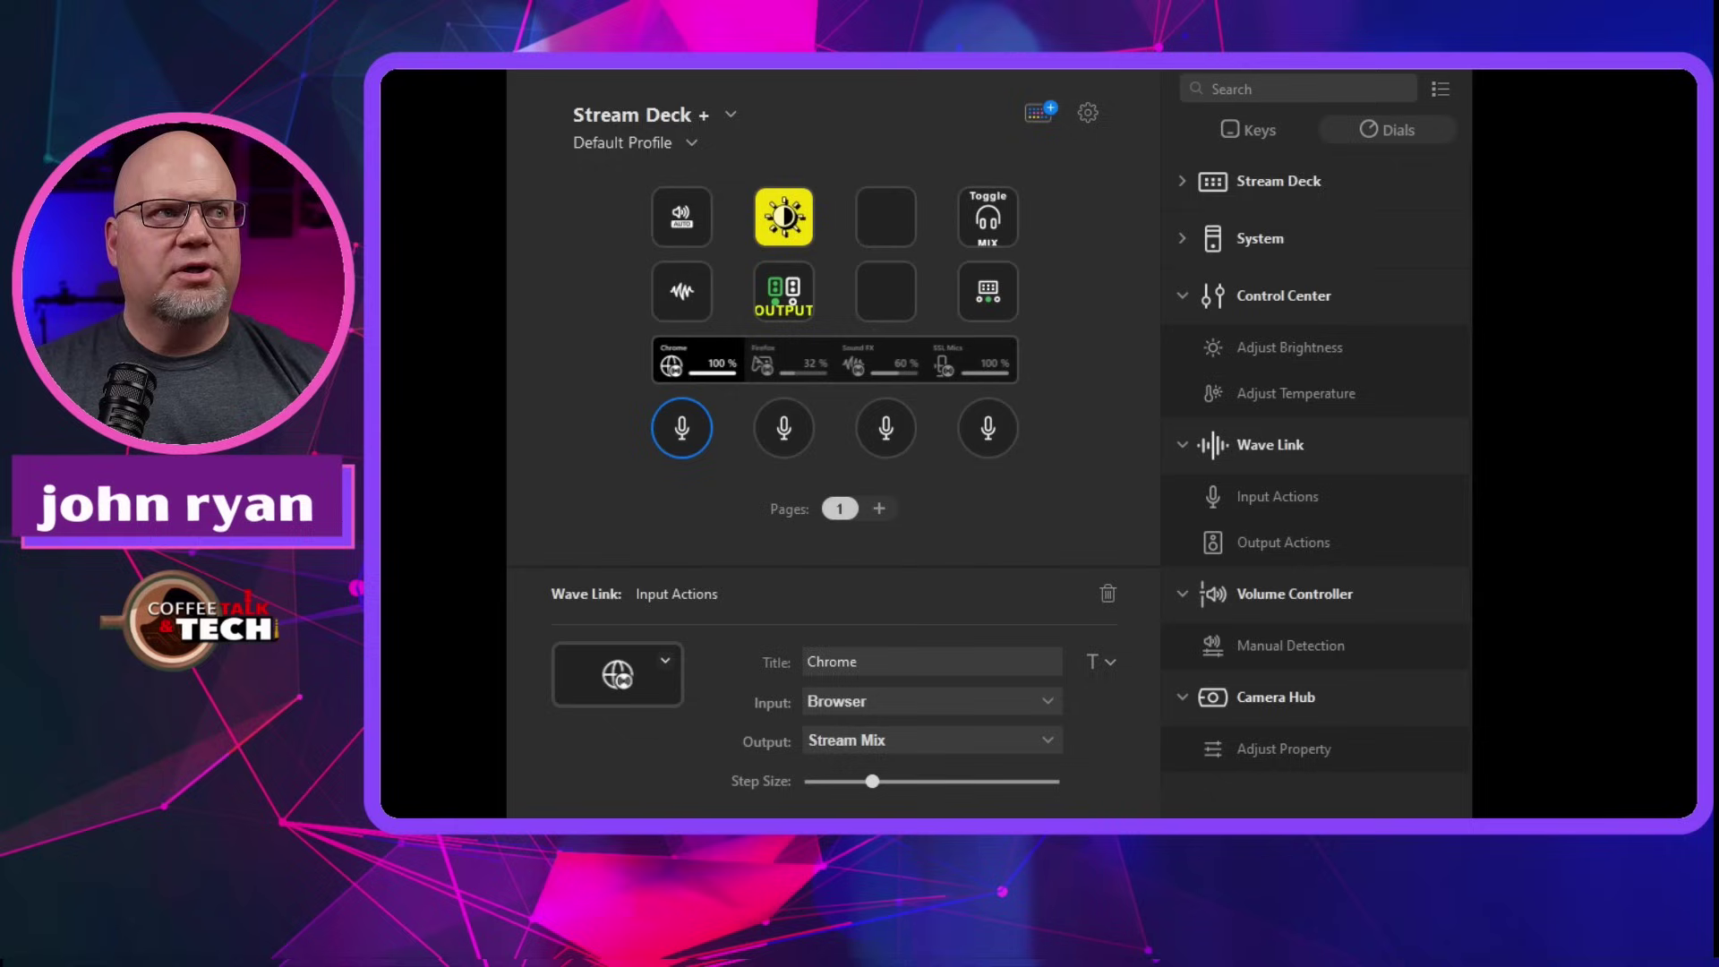
left_click(1065, 472)
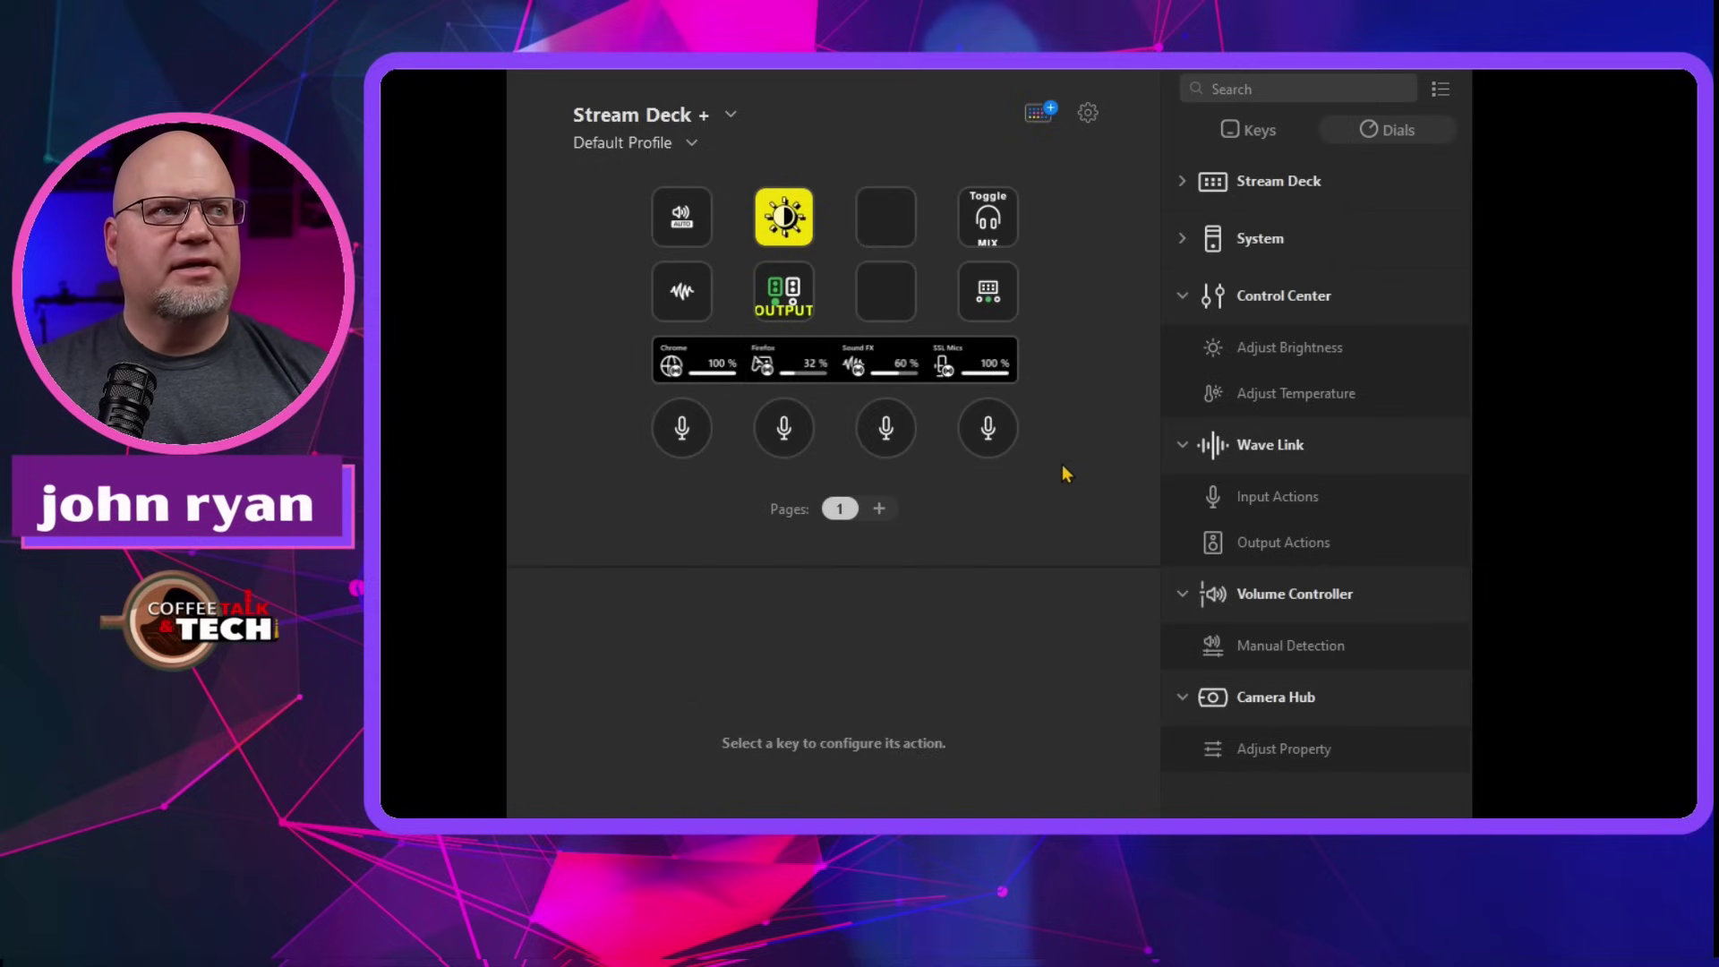